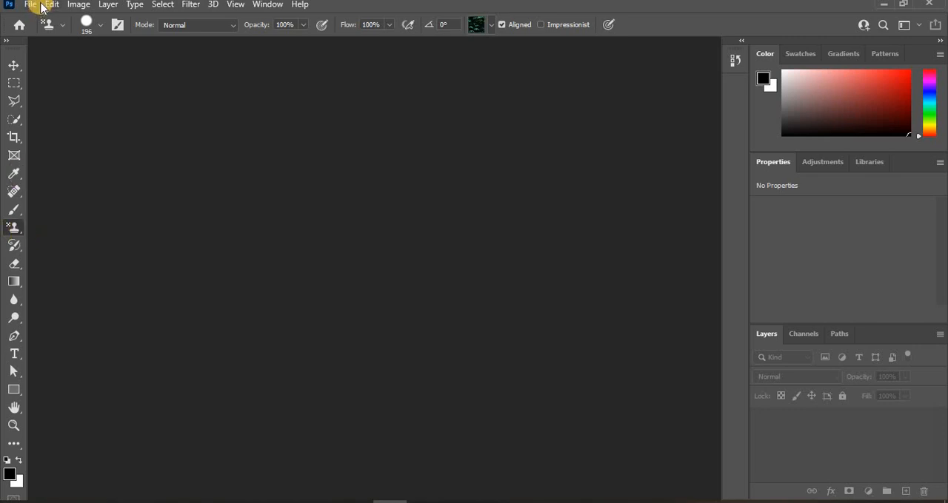
Open the image acne.jpg
left_click(35, 6)
left_click(41, 29)
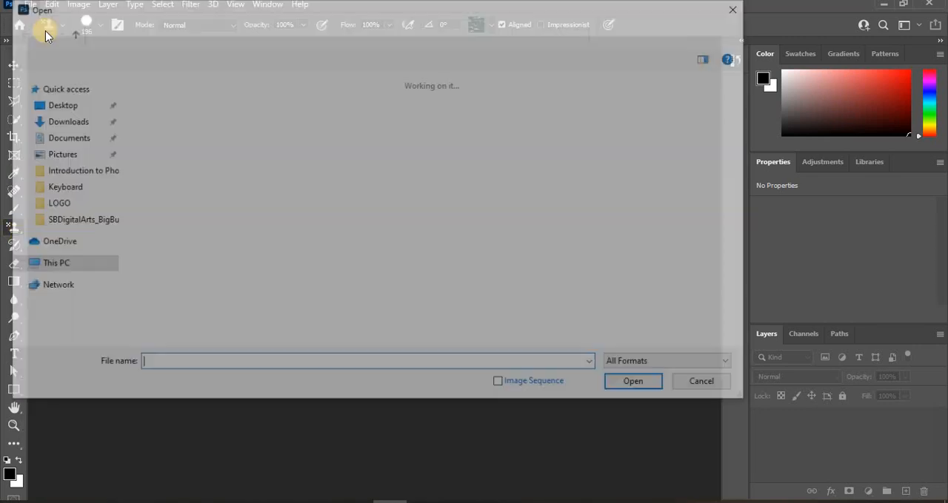
double_click(163, 132)
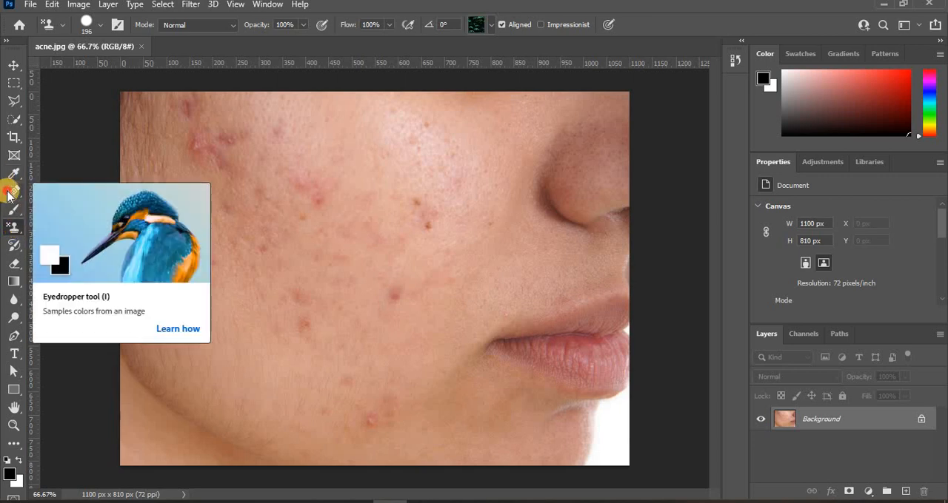
Use the Clone Stamp tool to cover the red blemishes below the temple with clean skin sampled beside them
left_click(13, 193)
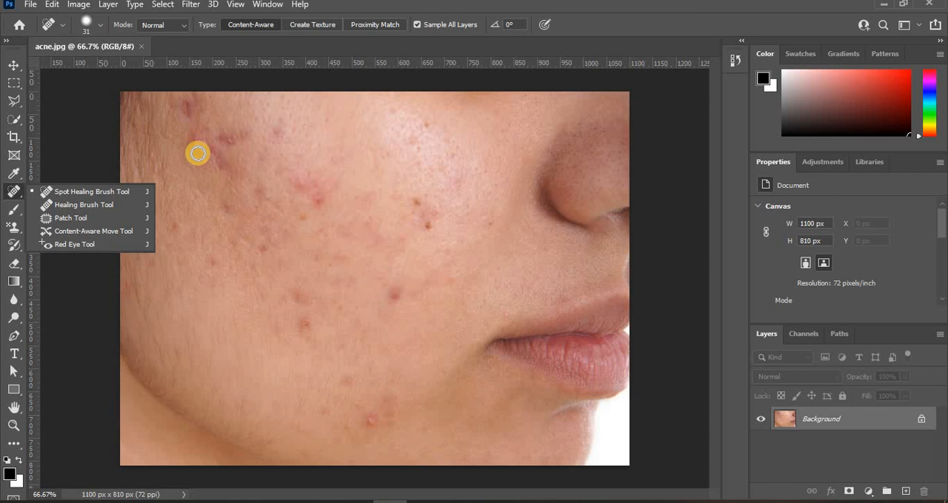
left_click(17, 231)
left_click(52, 228)
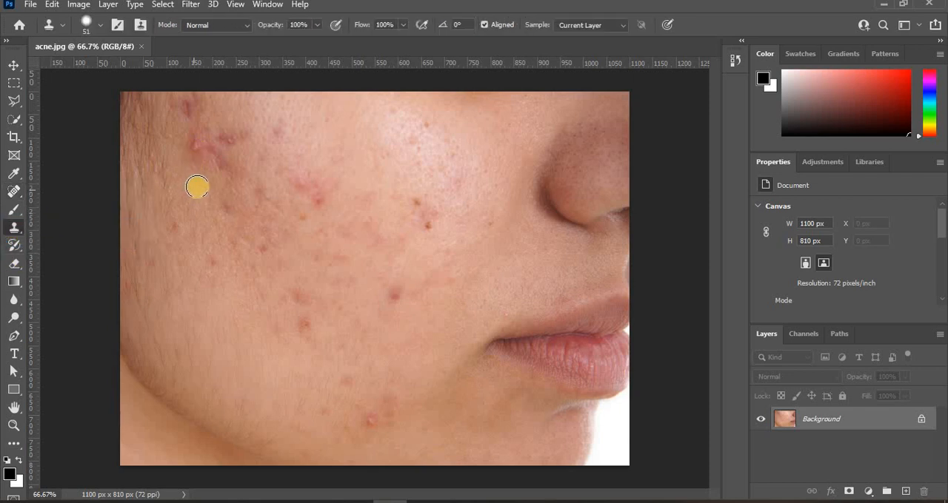
left_click(197, 146)
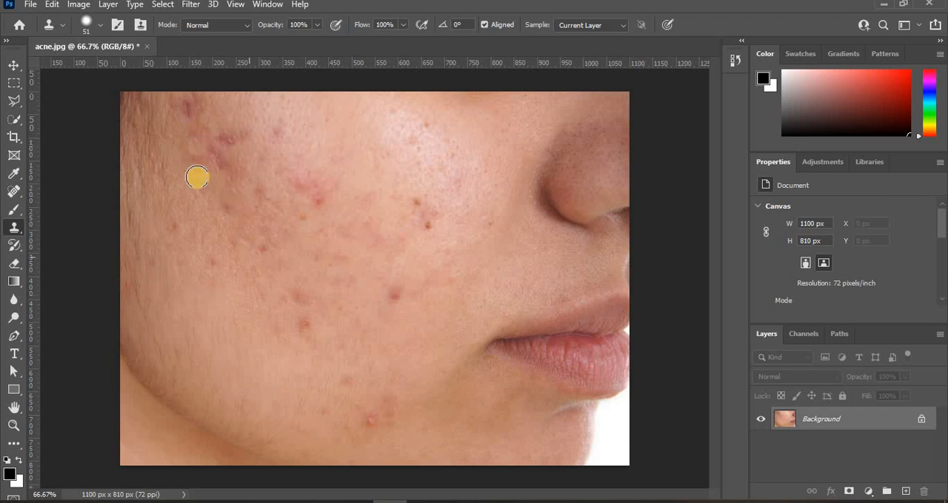
left_click(212, 154)
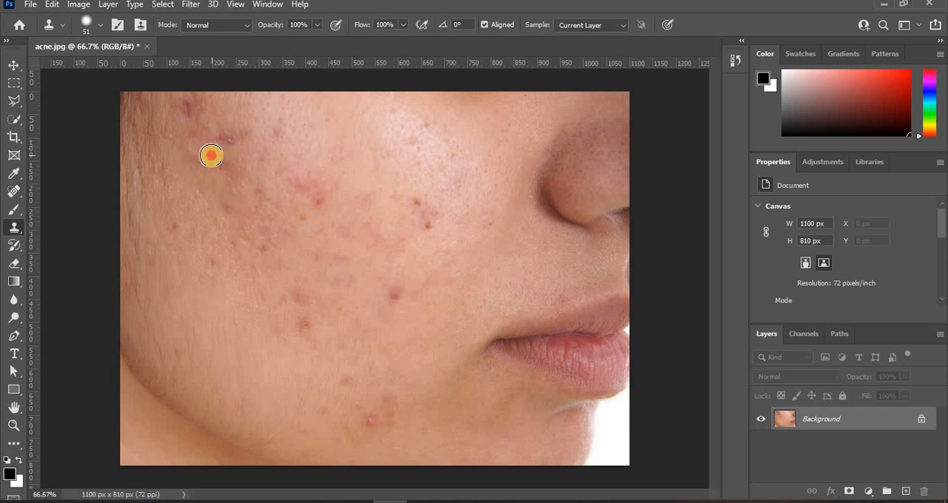
left_click(208, 182, "alt")
left_click(220, 165)
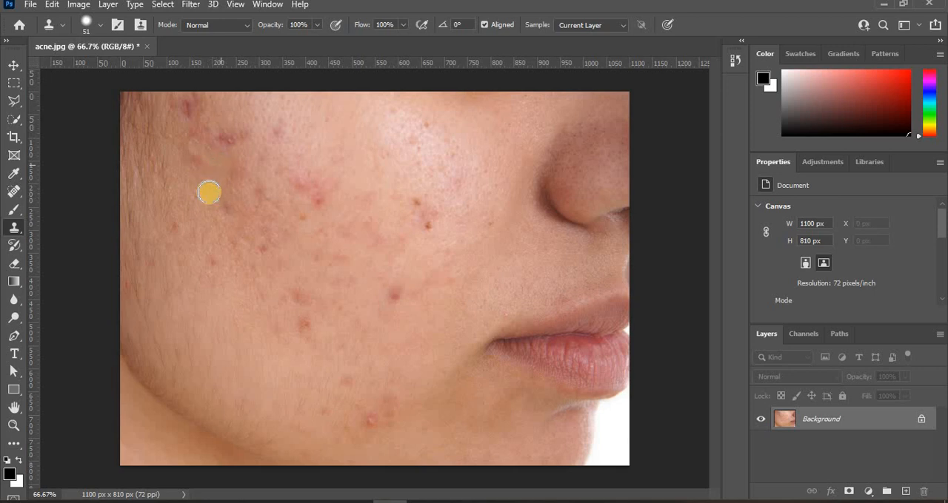
Clone nearby clear skin over the dark red spots at the temple, near the image's upper edge
left_click(182, 110, "alt")
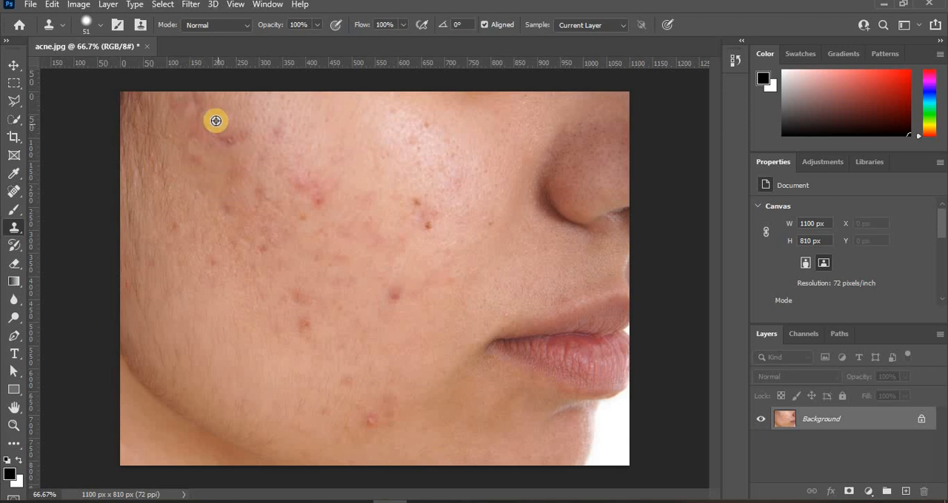
left_click(209, 122, "alt")
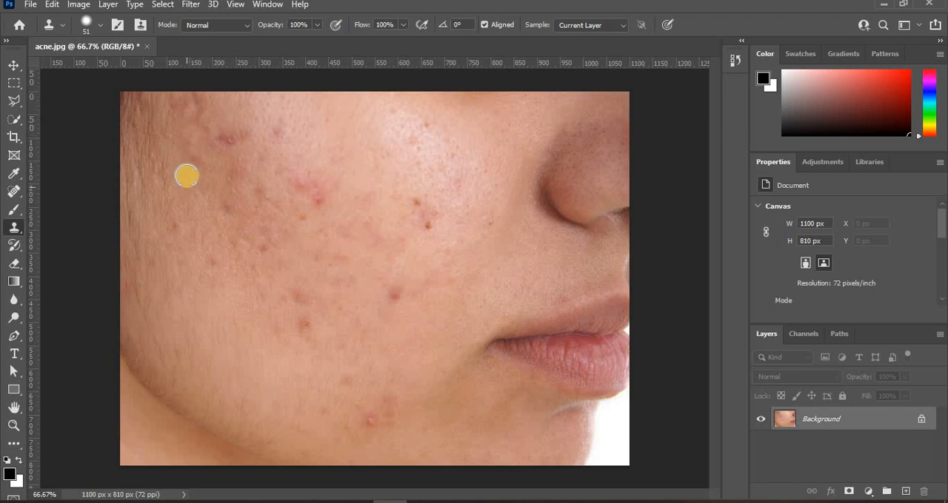
left_click(187, 168, "alt")
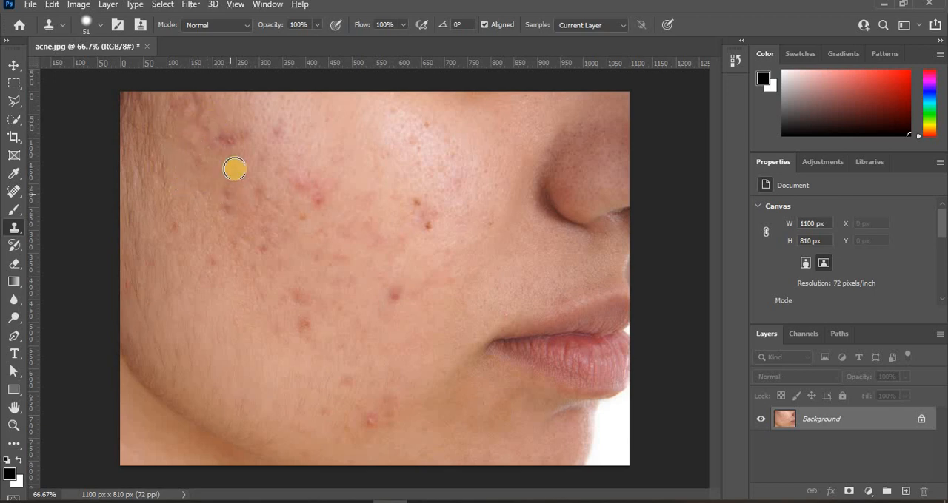
left_click(238, 126, "alt")
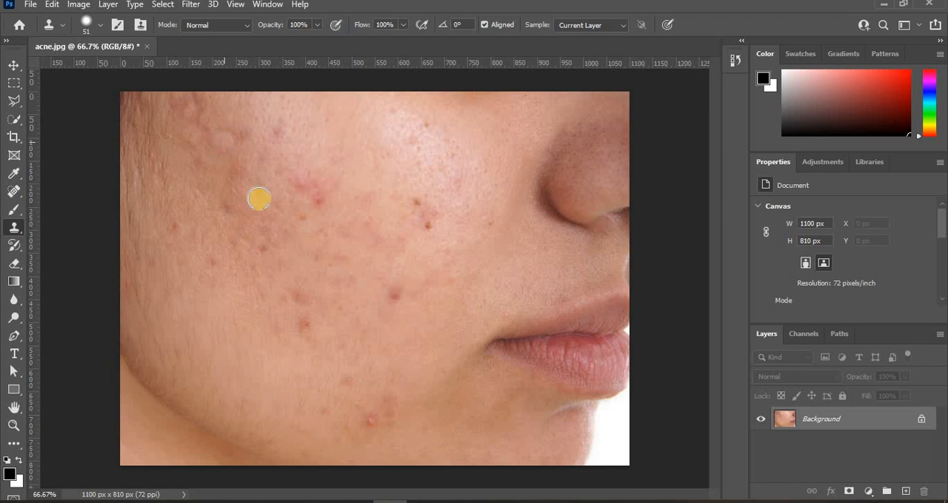
left_click(254, 121, "alt")
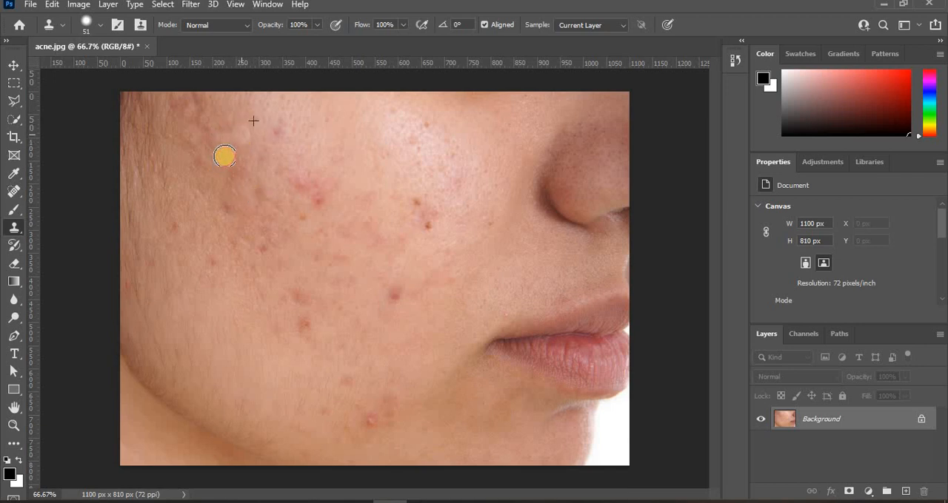
left_click(218, 106, "alt")
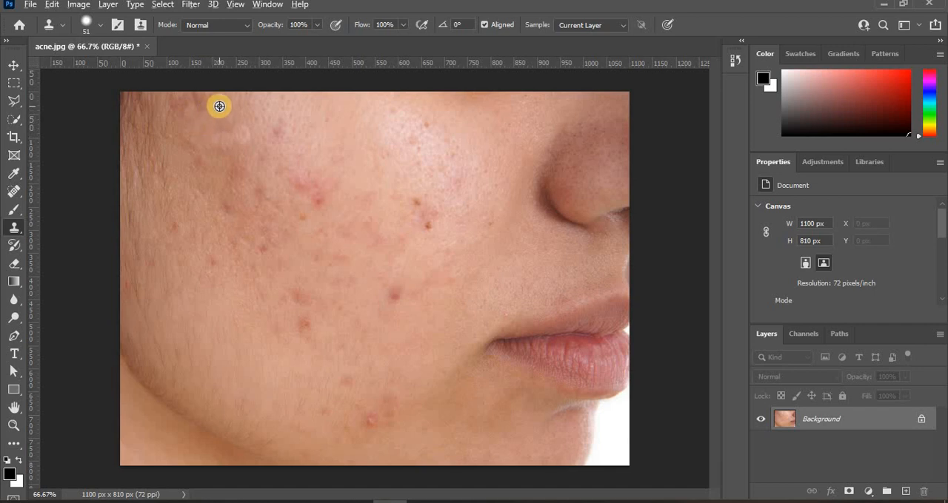
Clone away the remaining marks along the hairline and the small red spot on the upper cheek
left_click(173, 108)
left_click(176, 137, "alt")
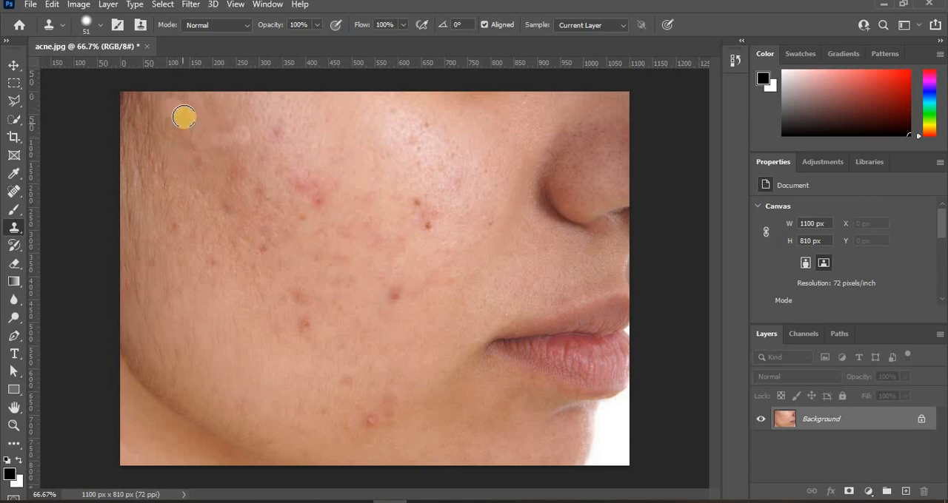
left_click(185, 119)
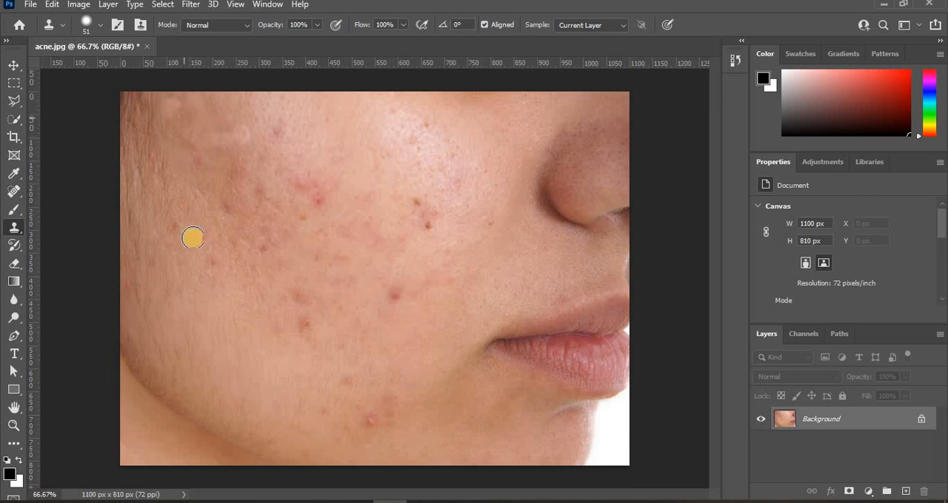
left_click(196, 182, "alt")
left_click(201, 160)
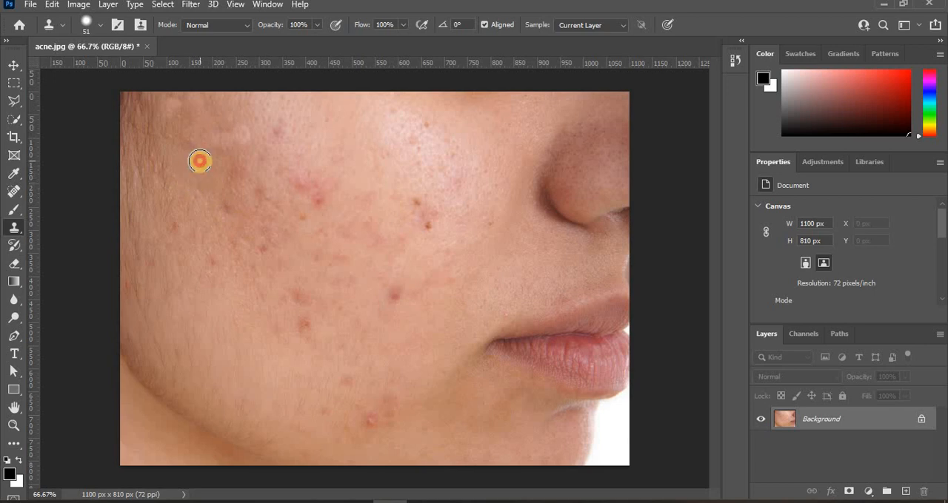
left_click(273, 149, "alt")
left_click(279, 127)
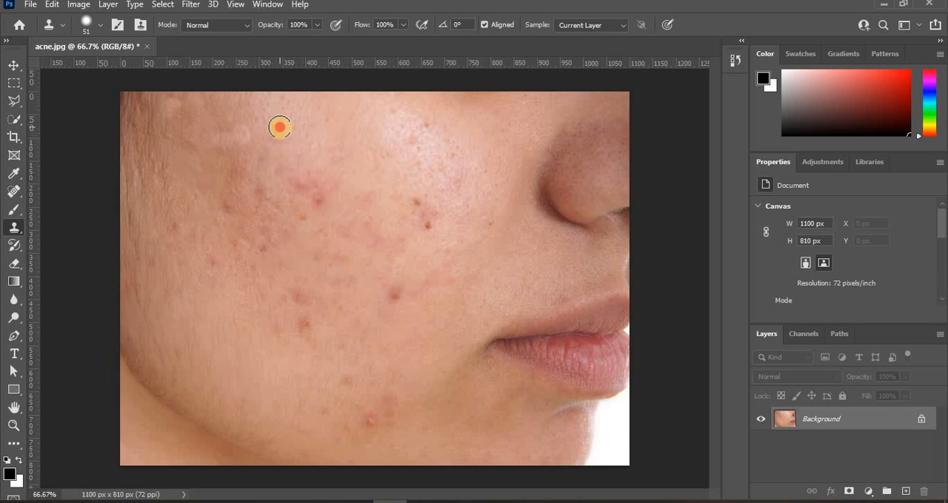
Cover the brownish blemish patch below the temple with skin cloned from the surrounding cheek
left_click(211, 180, "alt")
left_click(234, 184)
left_click(258, 152, "alt")
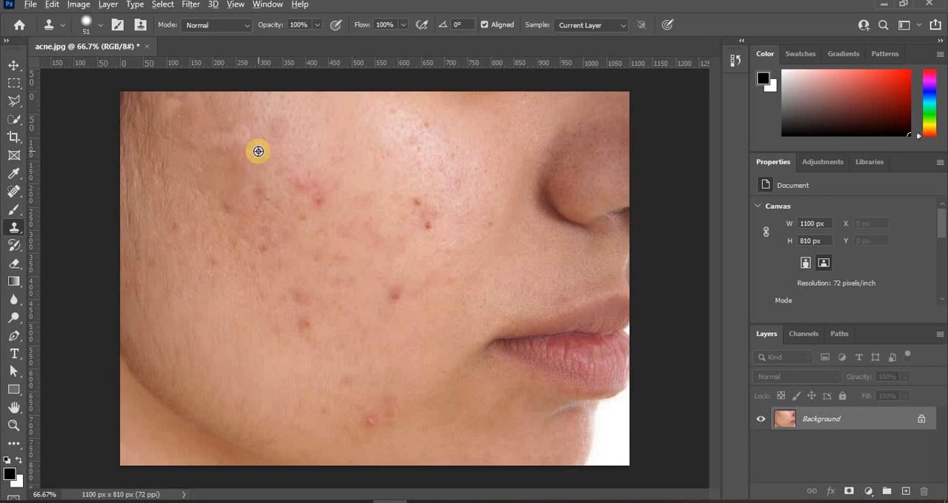
left_click(231, 184)
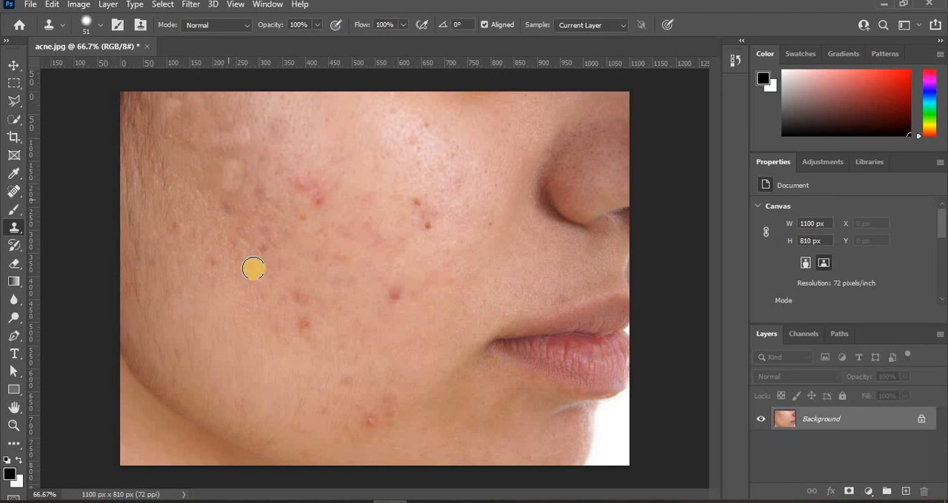
left_click(258, 150, "alt")
left_click(232, 167)
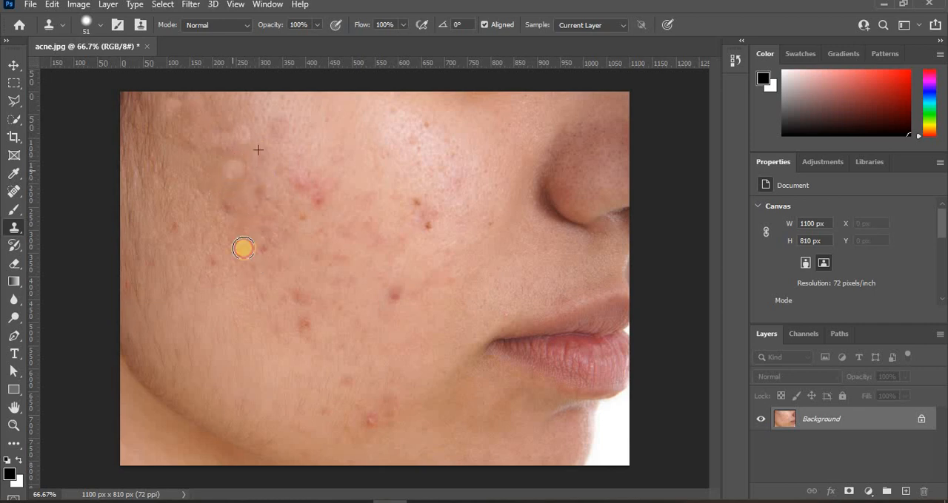
left_click(212, 162, "alt")
left_click(235, 170)
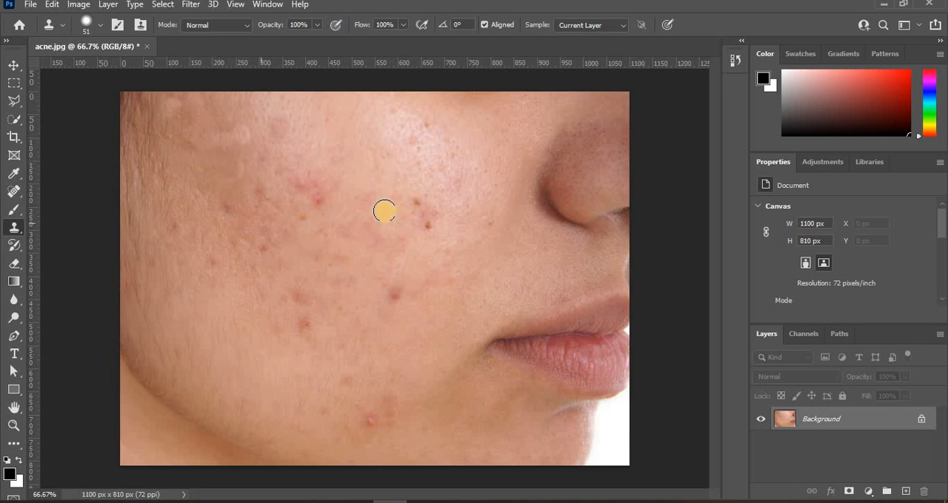
Resample surrounding skin and blend the uneven pale cloned patches between the temple and upper cheek
left_click(216, 188, "alt")
left_click(225, 184)
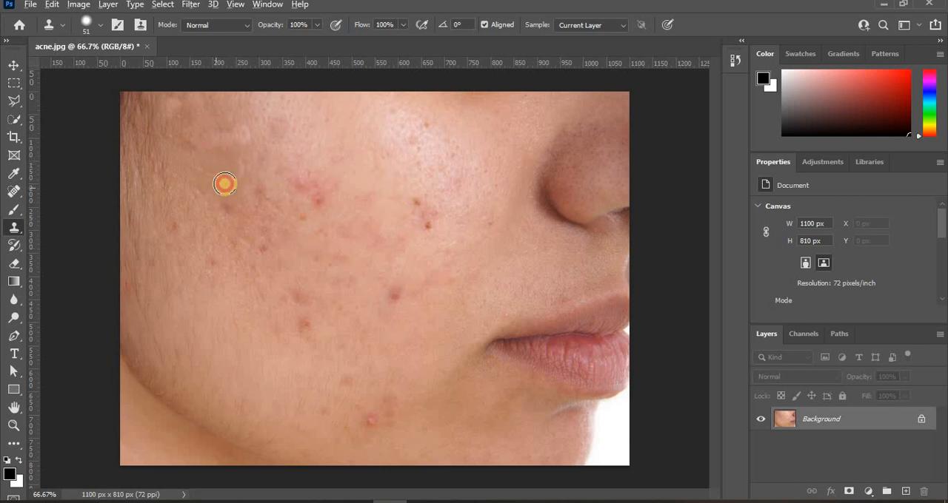
left_click(230, 118, "alt")
left_click(243, 137)
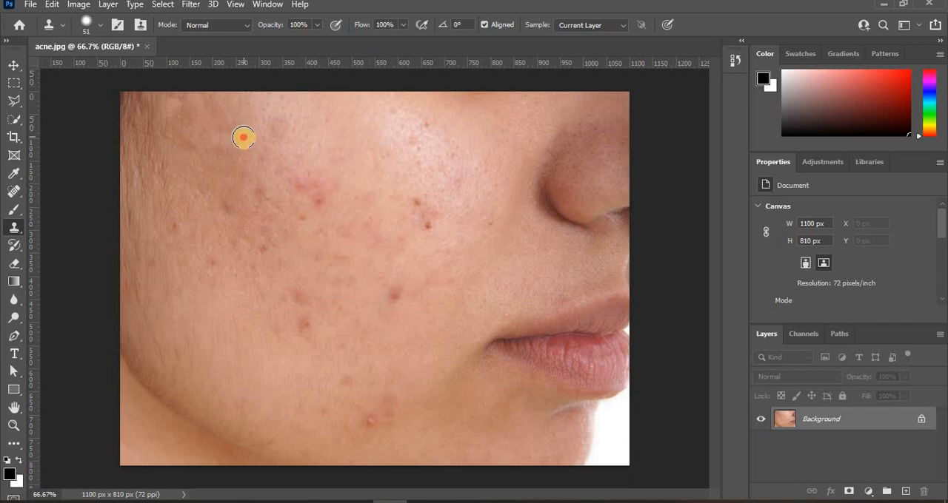
left_click(181, 222)
left_click(224, 143)
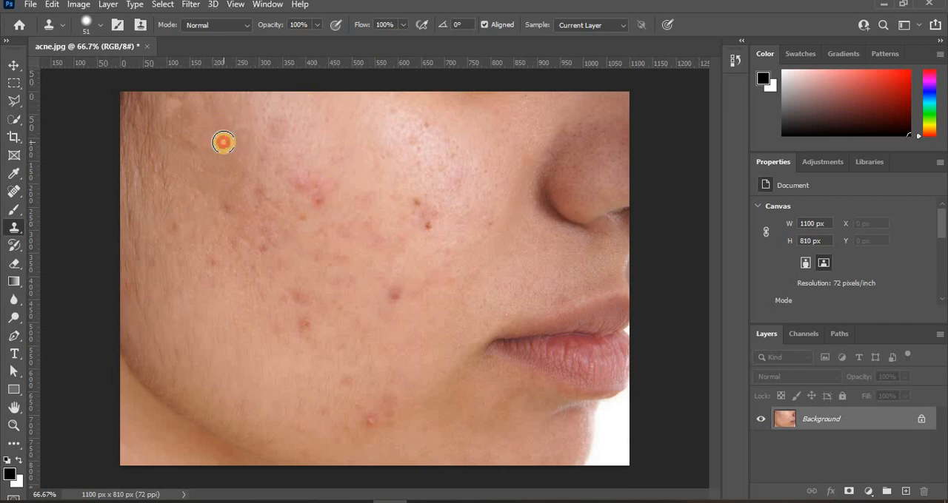
left_click(211, 126, "alt")
left_click(201, 140)
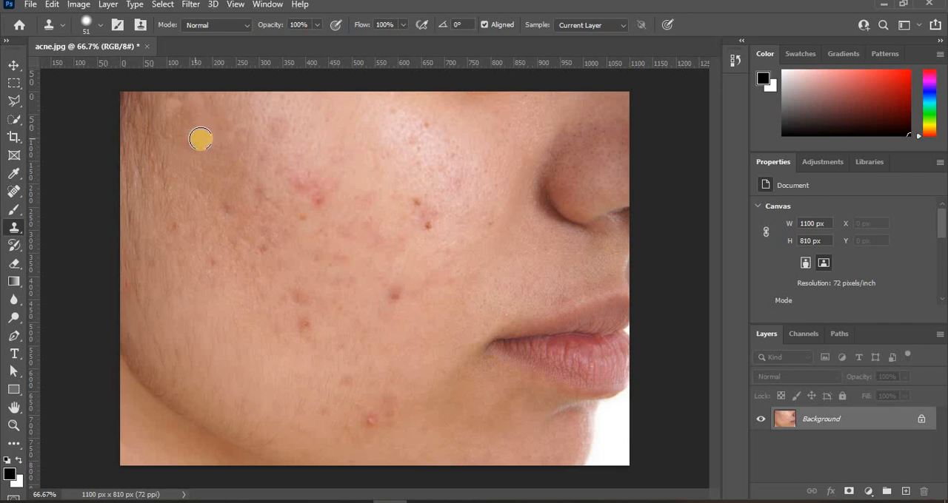
Even out the skin tone beside the hairline at the temple with further Clone Stamp dabs
left_click(211, 194)
left_click(191, 115, "alt")
left_click(181, 112)
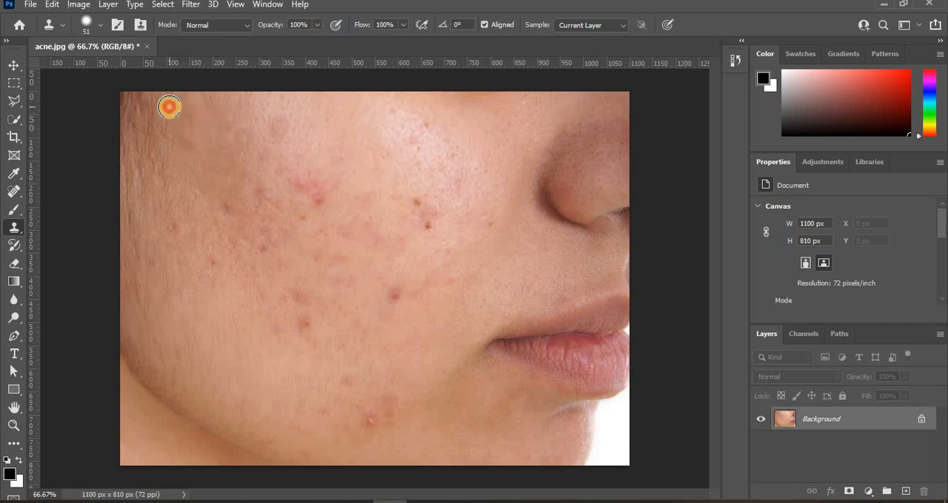
left_click(203, 121)
left_click(210, 109)
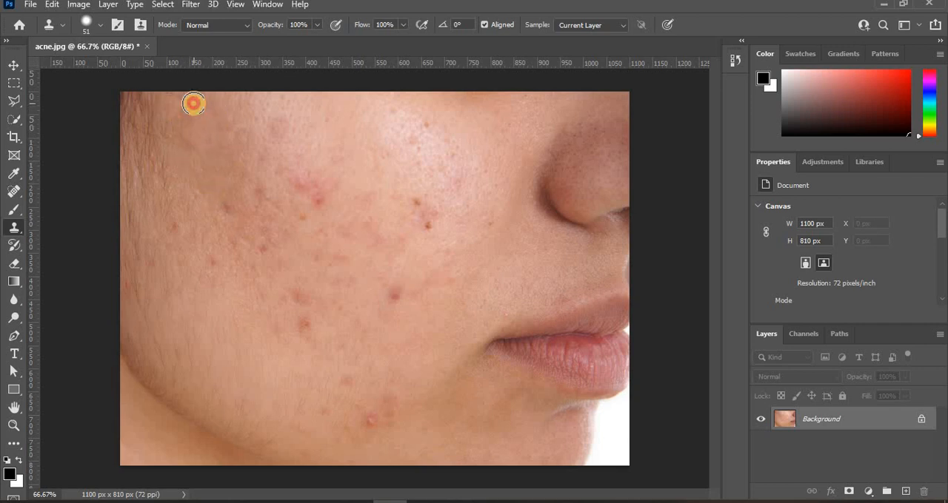
left_click(187, 121)
left_click(188, 120, "alt")
left_click(171, 109)
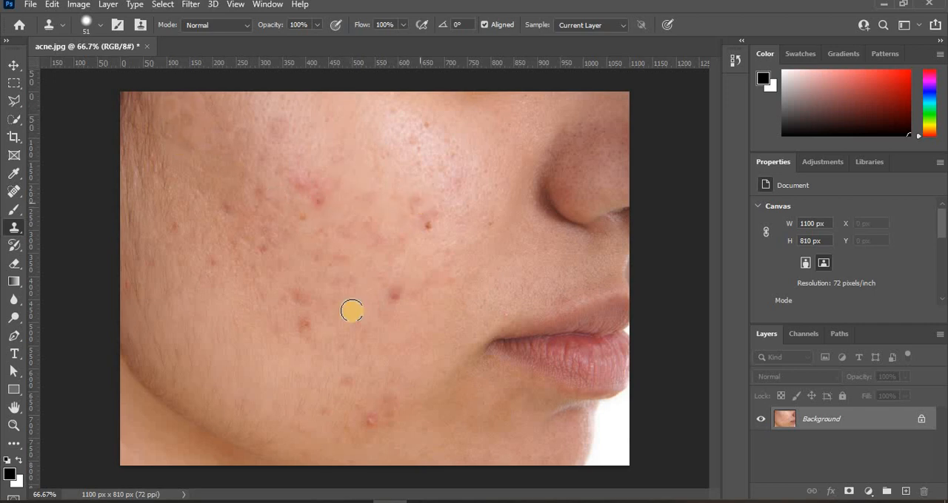
Clone clear skin over the bright red acne patch in the middle of the upper cheek
left_click(183, 374, "alt")
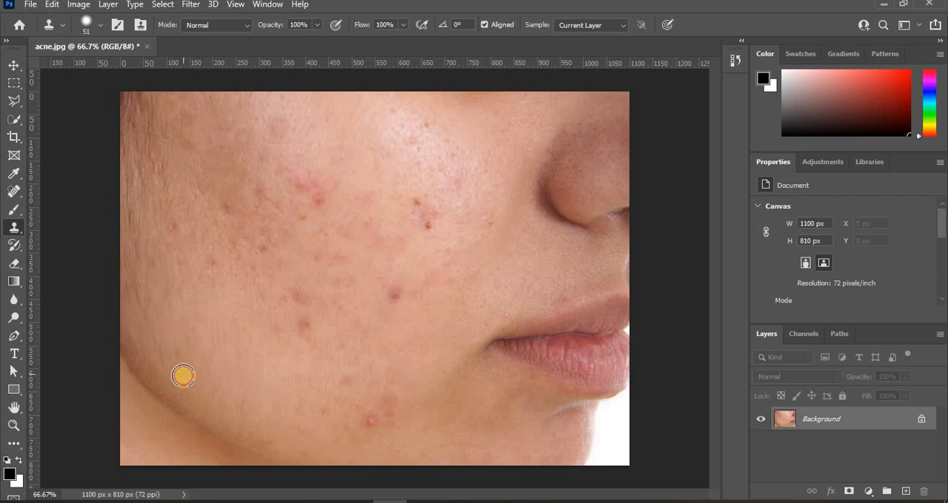
left_click(414, 200)
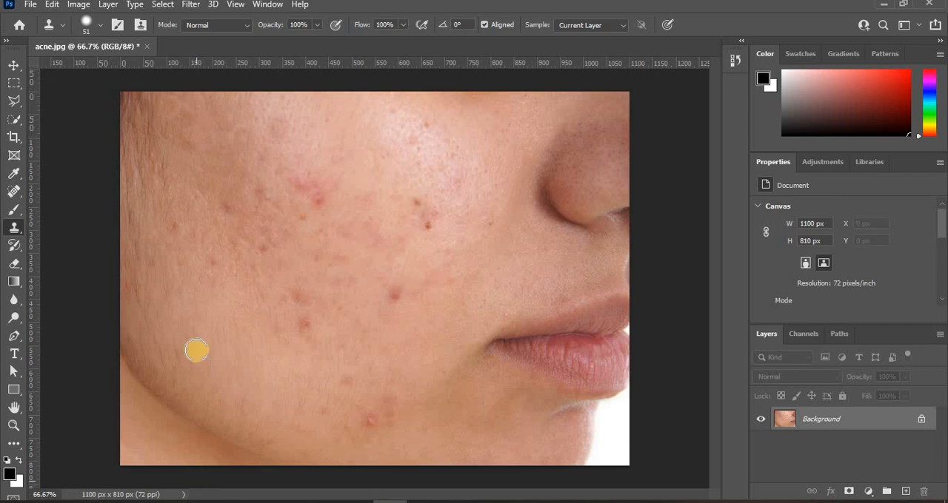
left_click(300, 185)
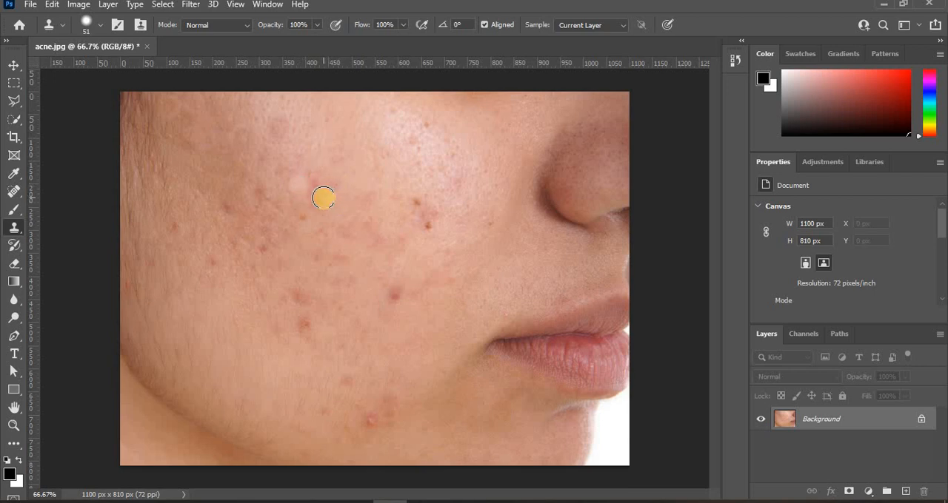
left_click(326, 170, "alt")
left_click(318, 180)
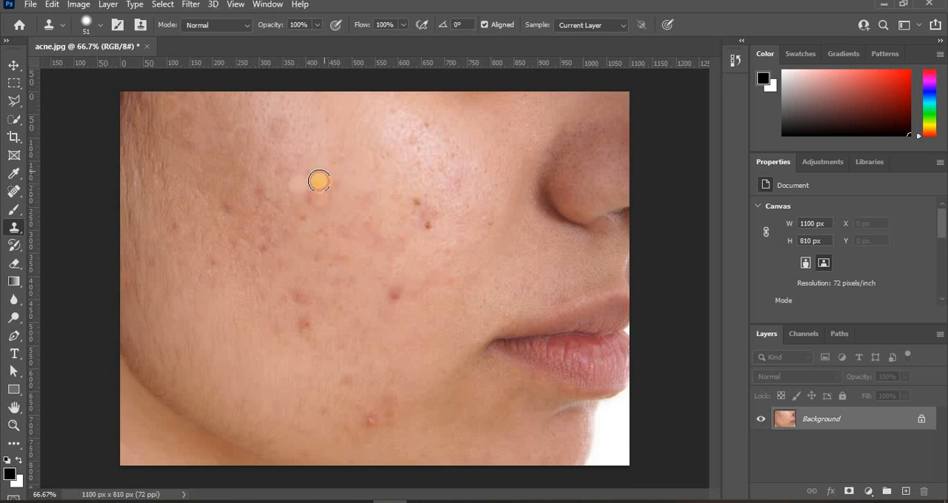
left_click(310, 195)
left_click(316, 162, "alt")
left_click(298, 178)
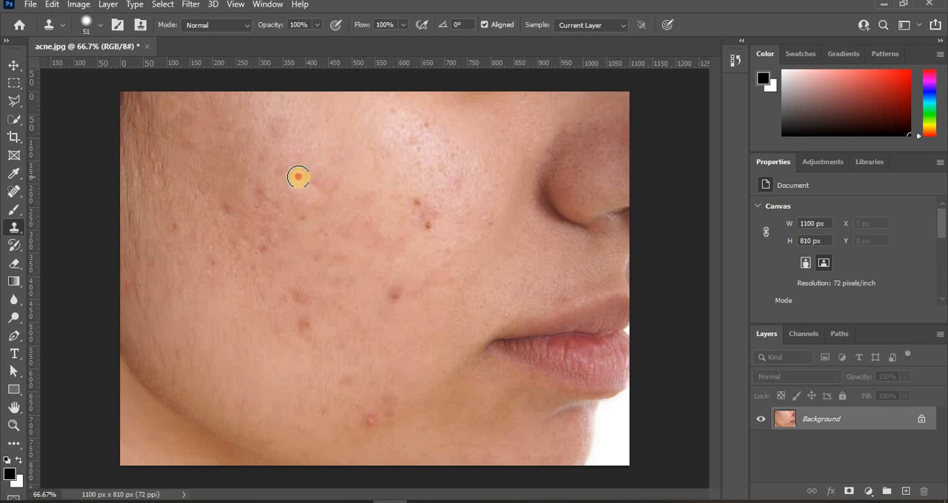
Blend the cloned edges of the mid-cheek patch and touch up the skin just above it
left_click(319, 187)
left_click(310, 162, "alt")
left_click(302, 176)
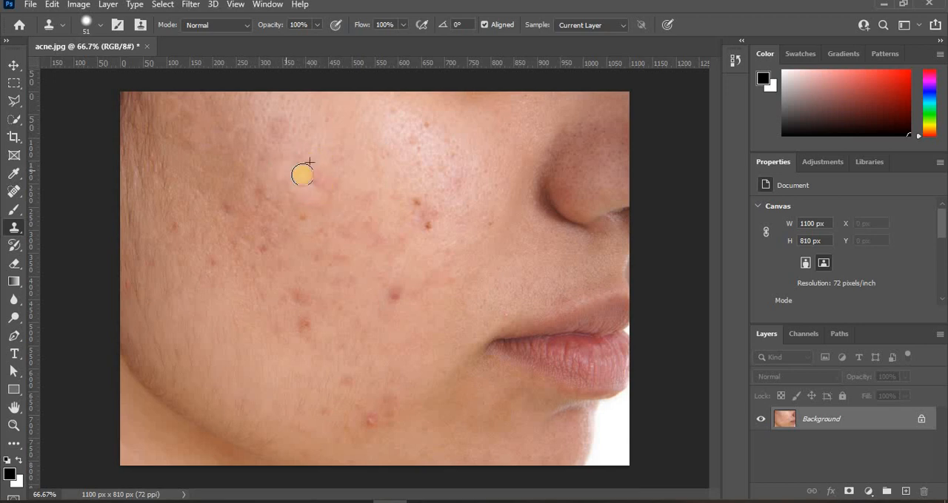
left_click(299, 151, "alt")
left_click(279, 127)
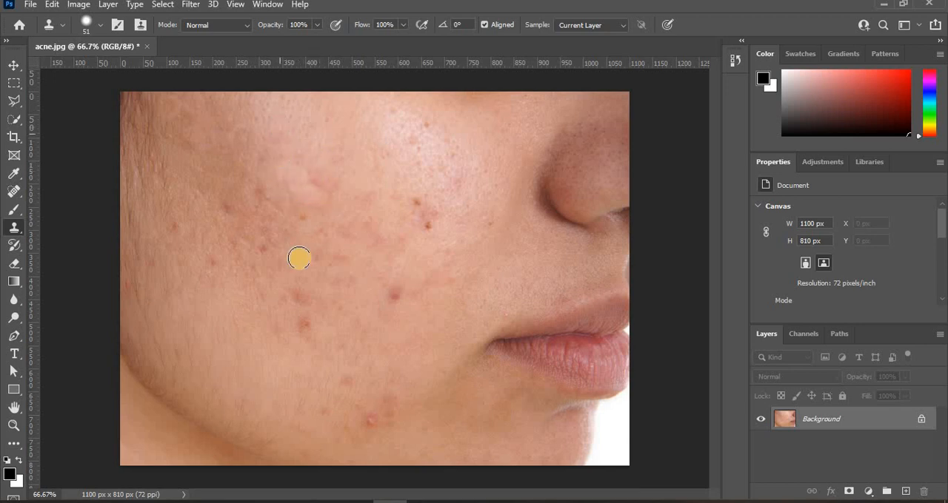
Clone skin over the small dark spot between the mid-cheek patch and the hairline
left_click(260, 208, "alt")
left_click(260, 194)
left_click(258, 199)
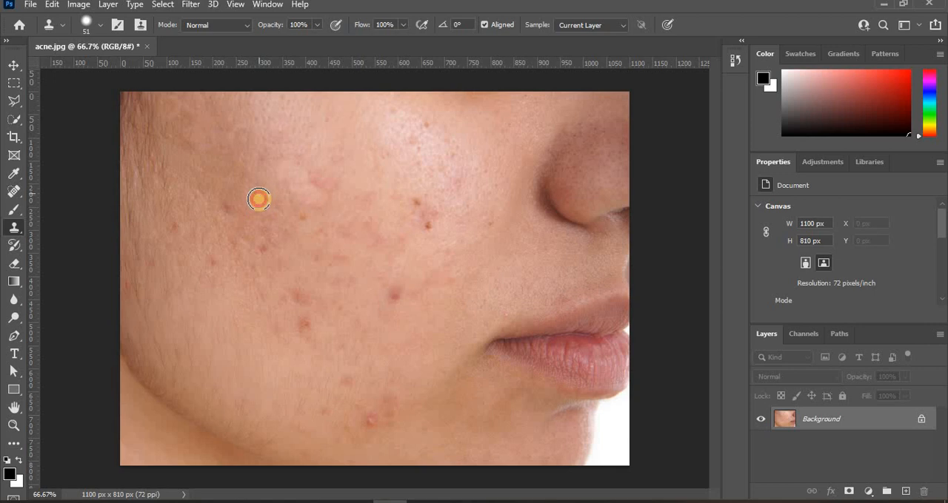
Clone clear skin over the two dark reddish spots on the outer cheek, just below the temple
left_click(281, 245, "alt")
left_click(268, 249)
left_click(264, 250)
left_click(242, 224, "alt")
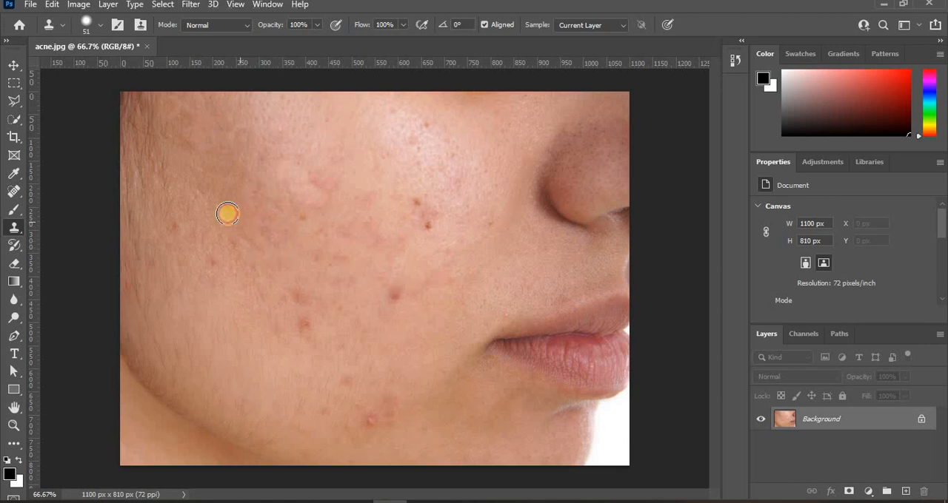
left_click(223, 208)
Even out the reddish skin around the cloned spots on the outer cheek with further Clone Stamp dabs
left_click(237, 247, "alt")
left_click(247, 247)
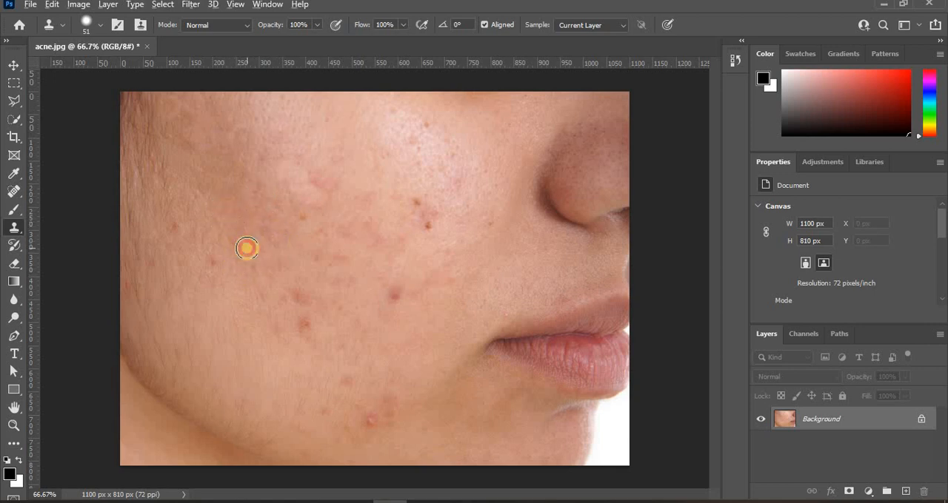
left_click(235, 246)
left_click(300, 250, "alt")
left_click(273, 248)
left_click(273, 241)
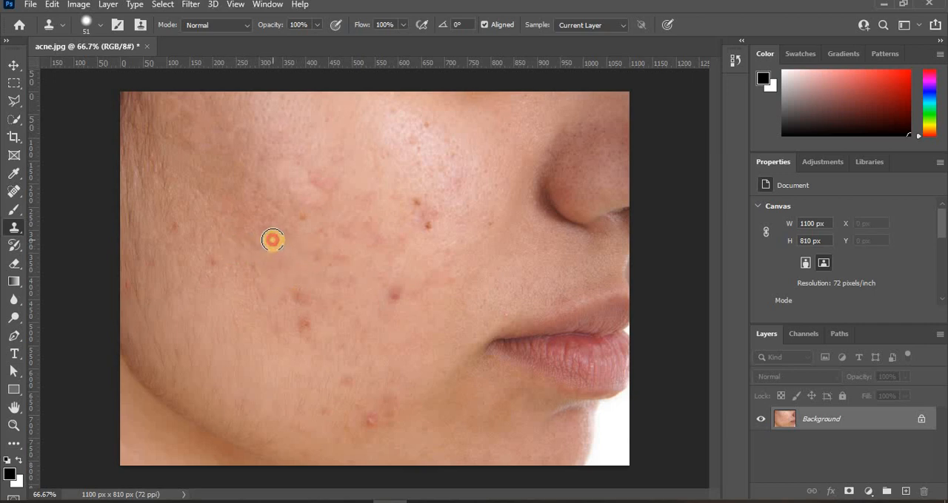
left_click(282, 225, "alt")
left_click(267, 231)
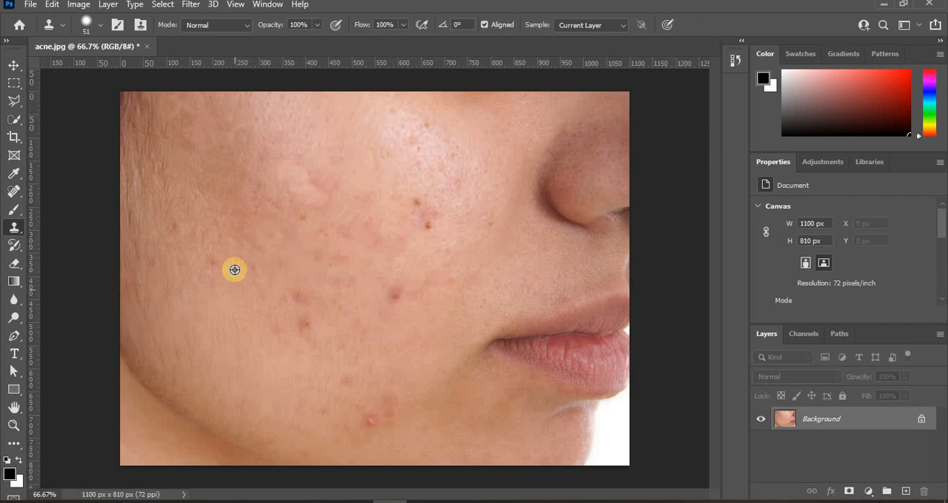
Clone skin over the faint marks just below the blended outer-cheek area
left_click(253, 261, "alt")
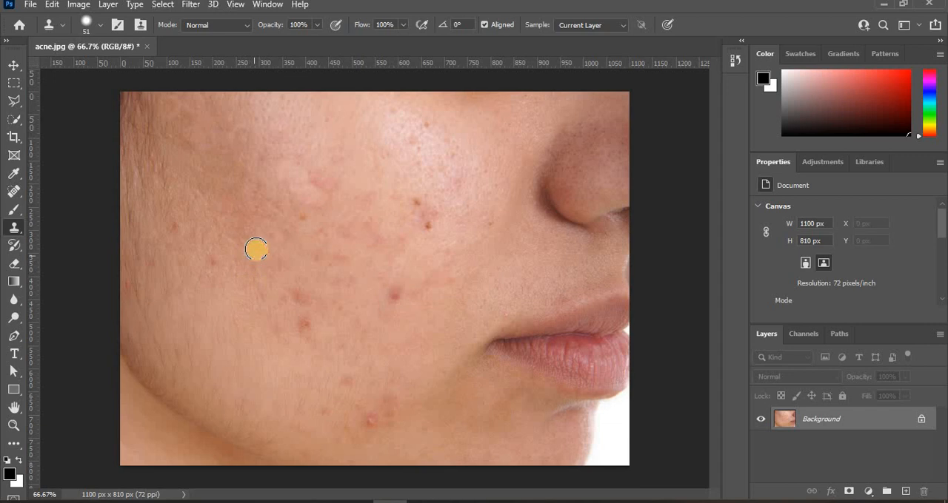
left_click(256, 249)
left_click(245, 276, "alt")
left_click(241, 265)
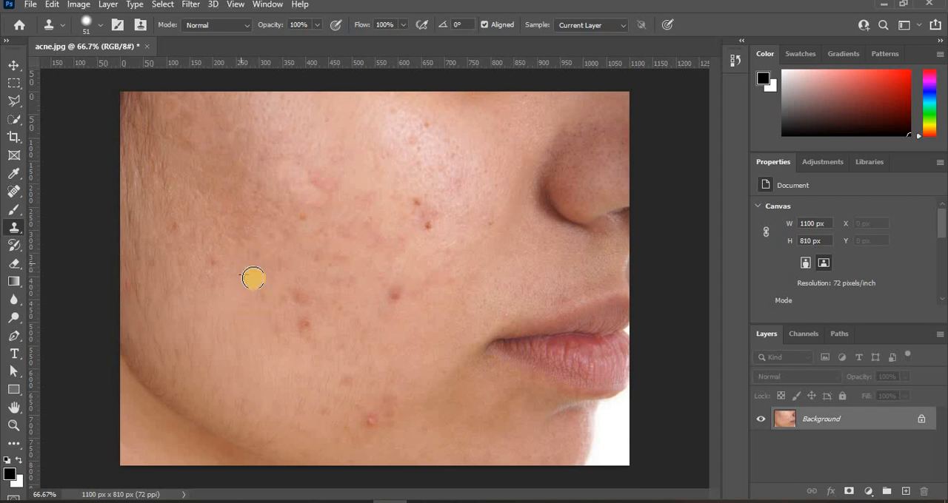
left_click(262, 272, "alt")
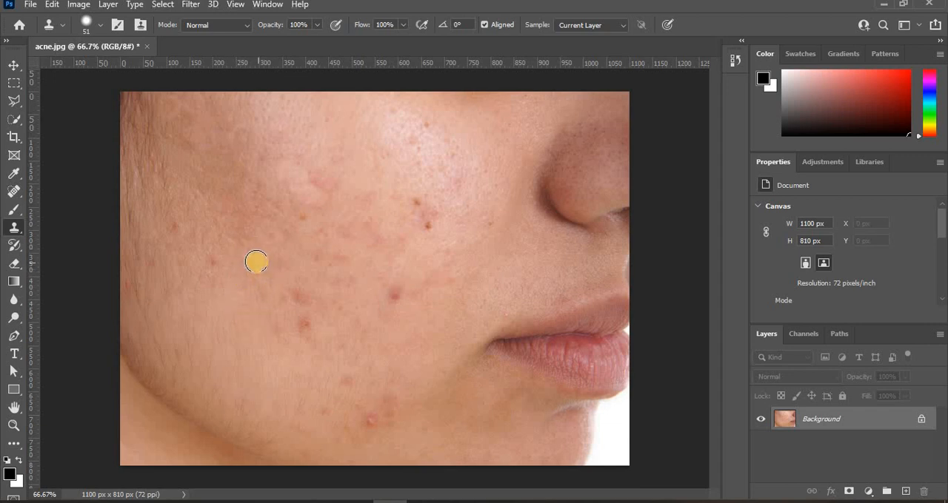
left_click(257, 262)
Clone clear skin over the small red spots on the outer cheek beside the hairline
left_click(216, 272, "alt")
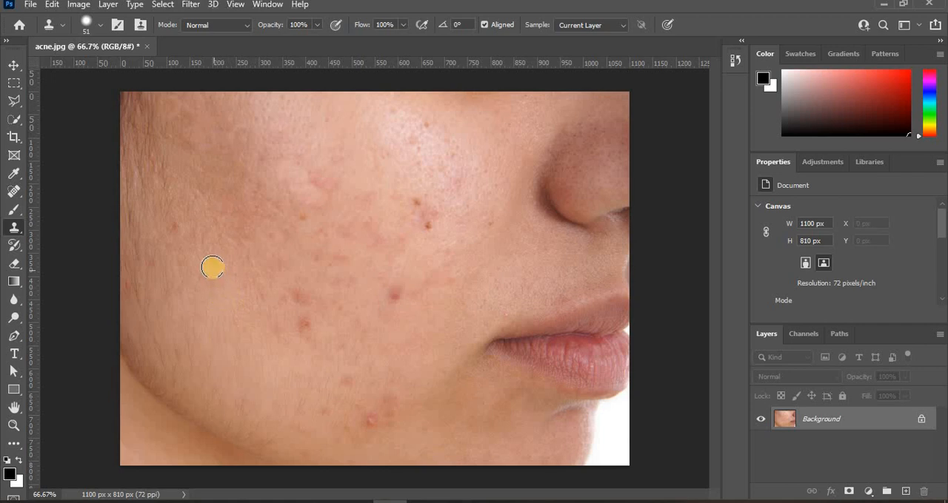
left_click(212, 277, "alt")
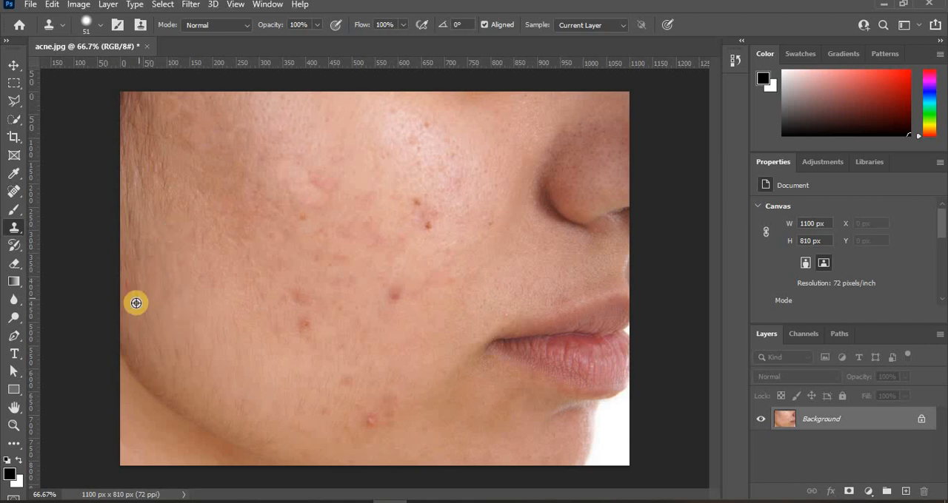
left_click(131, 304, "alt")
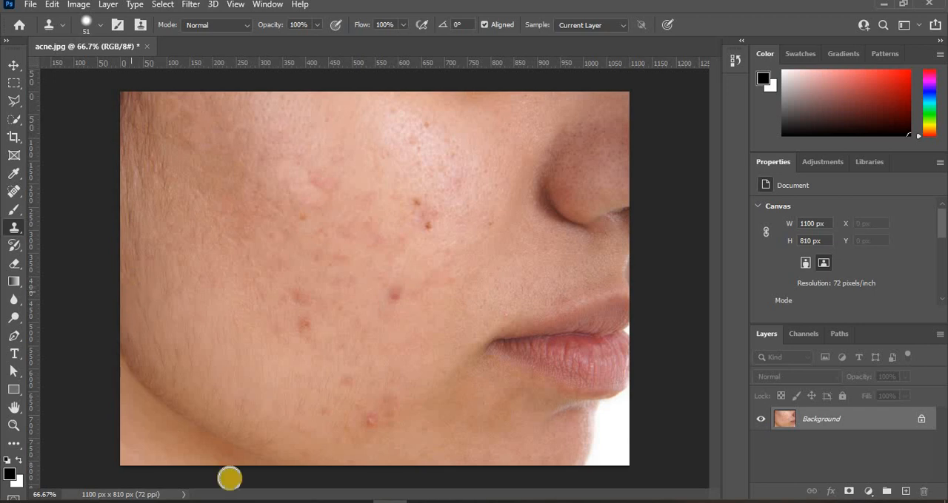
Clone clear skin over the two neighbouring blemishes in the middle of the lower cheek
left_click(322, 334, "alt")
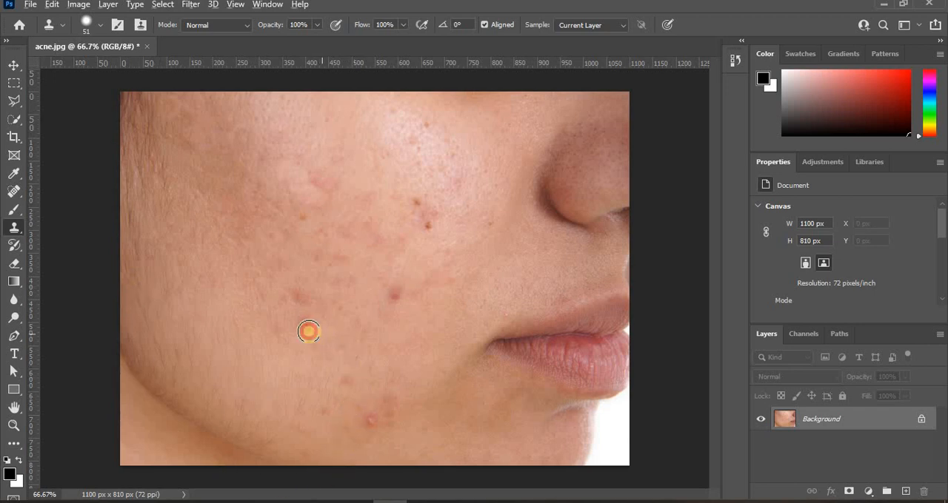
left_click(305, 326)
left_click(299, 298)
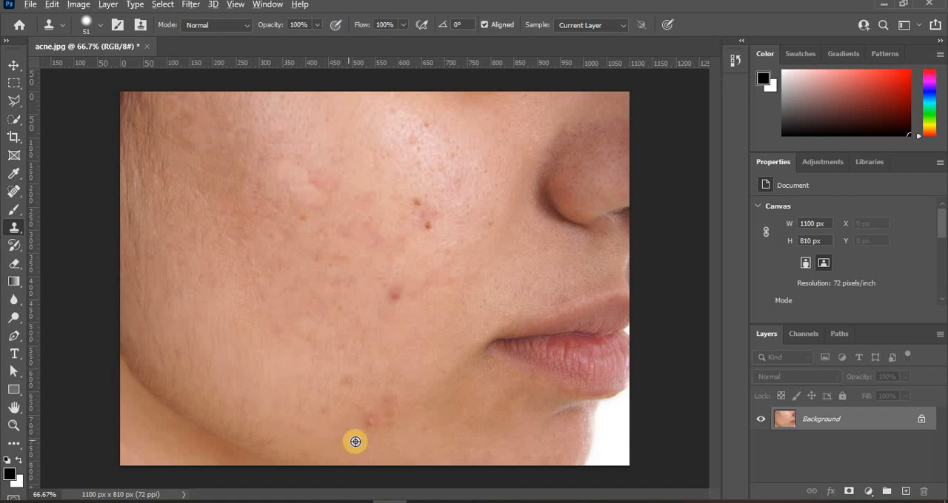
Clone skin over the bright red pimple above the jawline and the cluster of small spots next to it
left_click(371, 422)
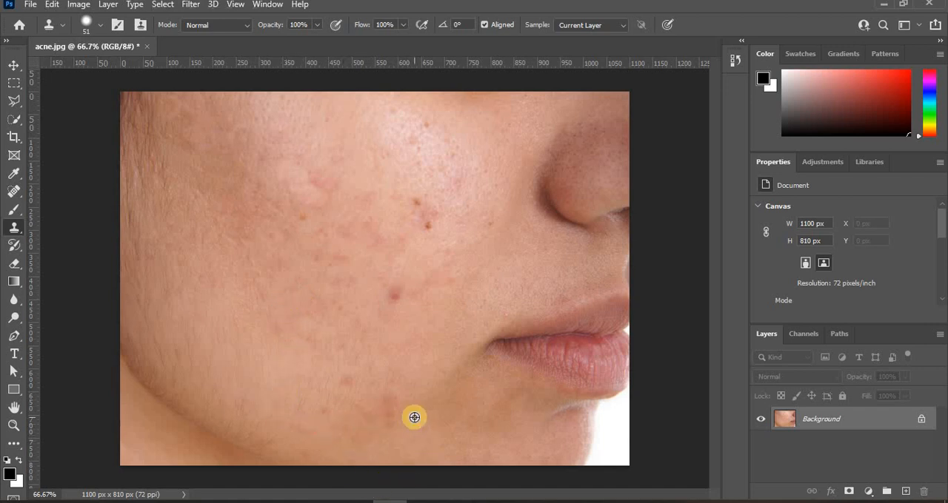
left_click(413, 418, "alt")
left_click(397, 413)
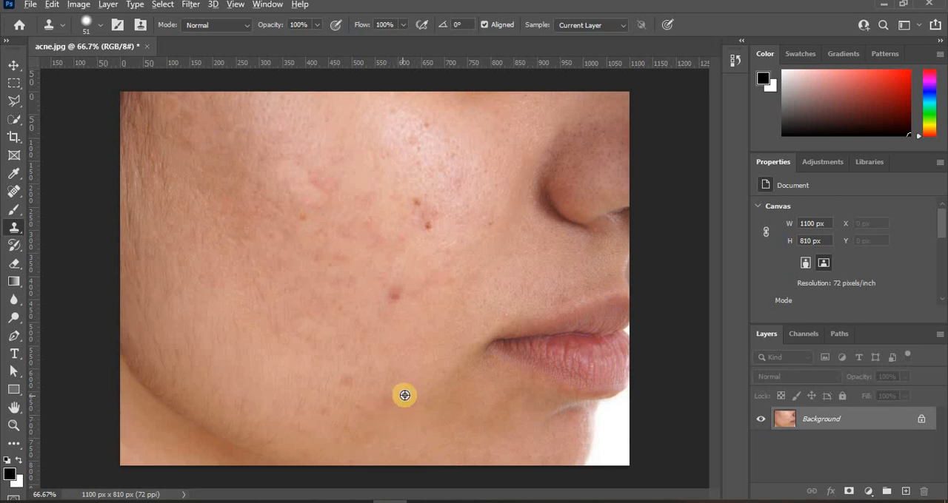
left_click(404, 396, "alt")
left_click(384, 404)
left_click(409, 383, "alt")
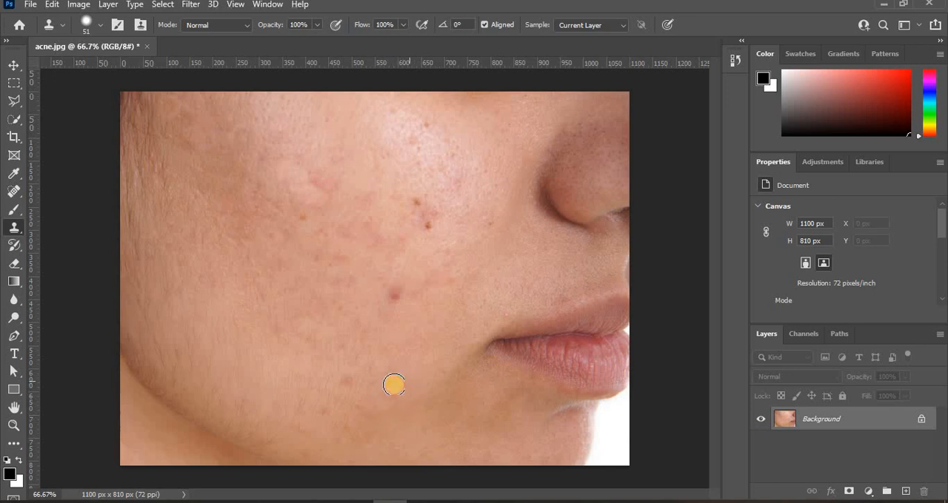
left_click(389, 389)
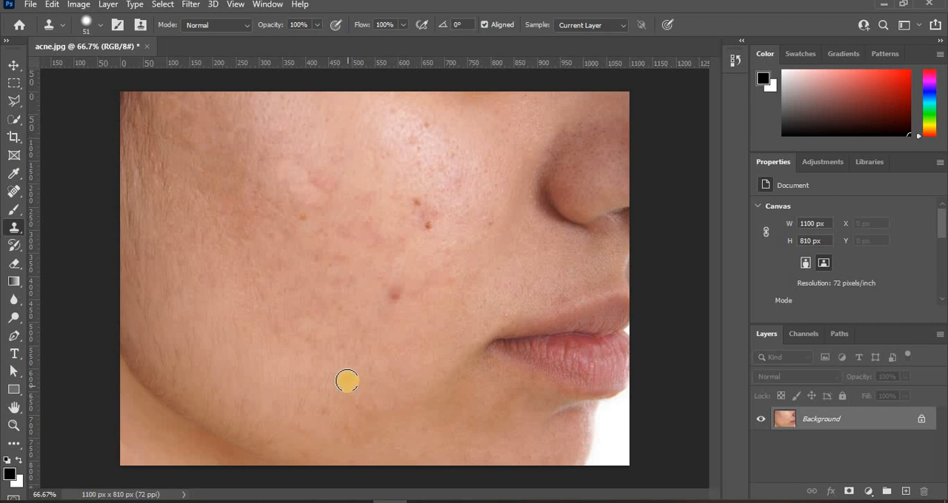
Clone skin over the brownish spot and the smaller marks remaining along the lower cheek near the jaw
left_click(347, 381)
left_click(319, 430, "alt")
left_click(327, 414)
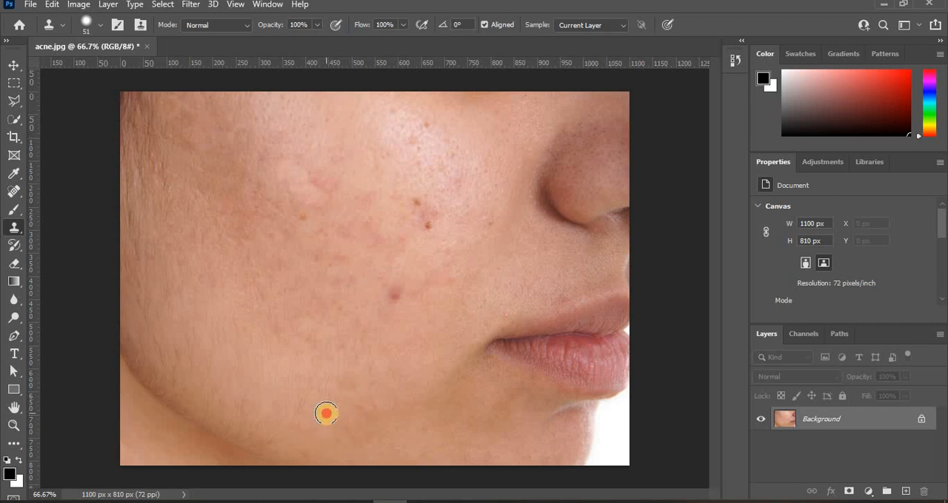
left_click(297, 432)
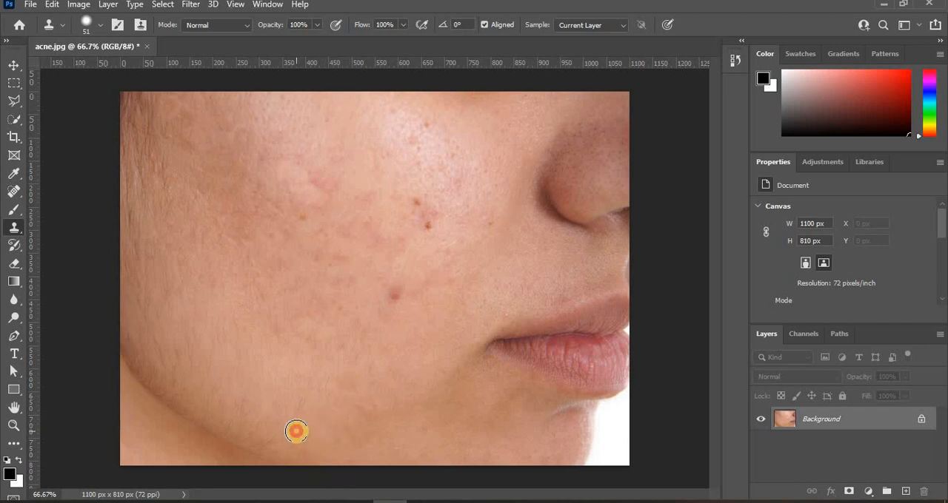
Clone clear skin over the dark red pimple in the cheek's centre, level with the upper lip, and blend around it
left_click(421, 323, "alt")
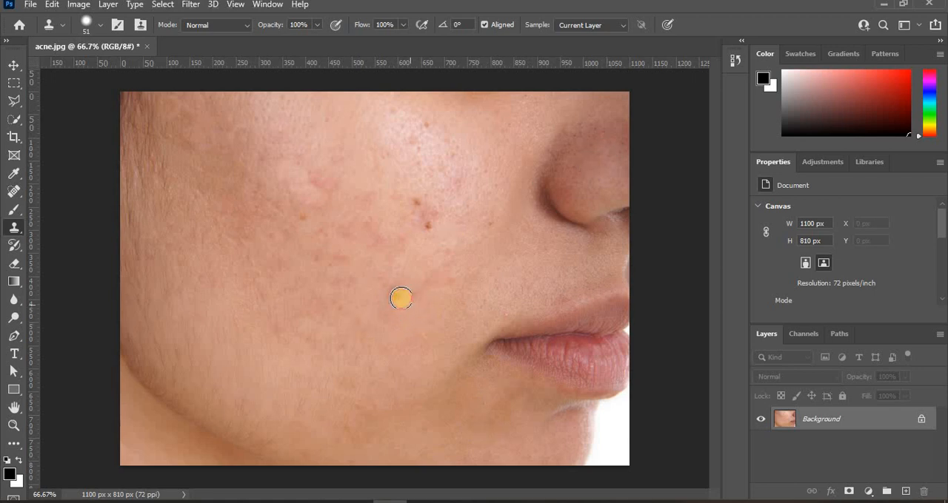
left_click(393, 296)
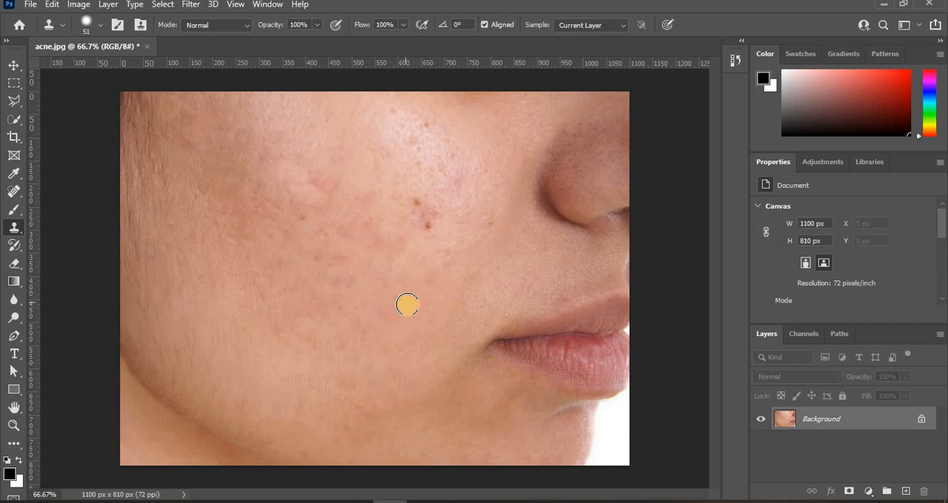
left_click(381, 283)
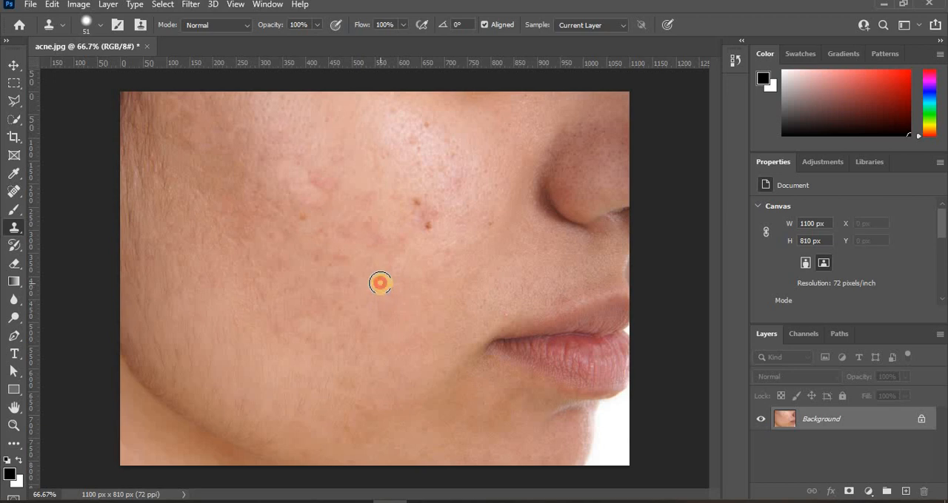
Clone away the red marks in the central cheek area above the removed pimple
left_click(398, 273, "alt")
left_click(397, 260)
left_click(407, 258, "alt")
left_click(405, 244)
left_click(375, 255, "alt")
left_click(380, 237)
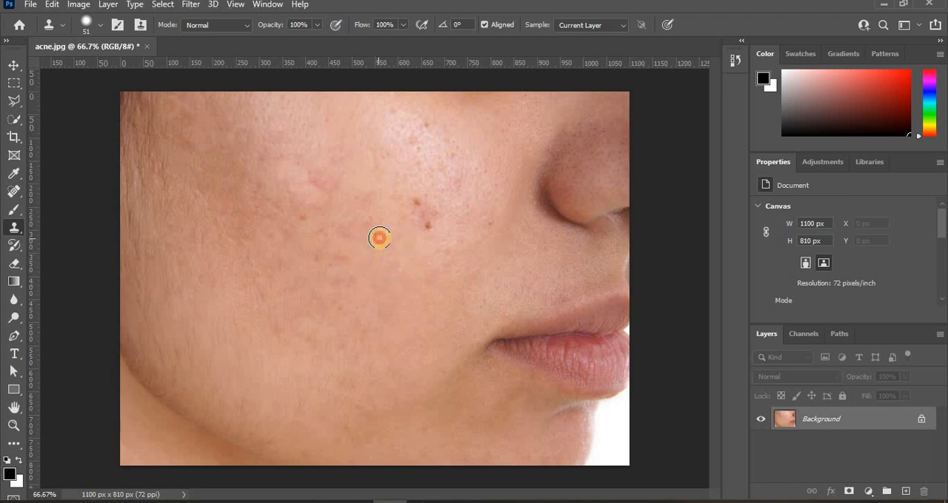
left_click(371, 252, "alt")
left_click(370, 223)
left_click(358, 241, "alt")
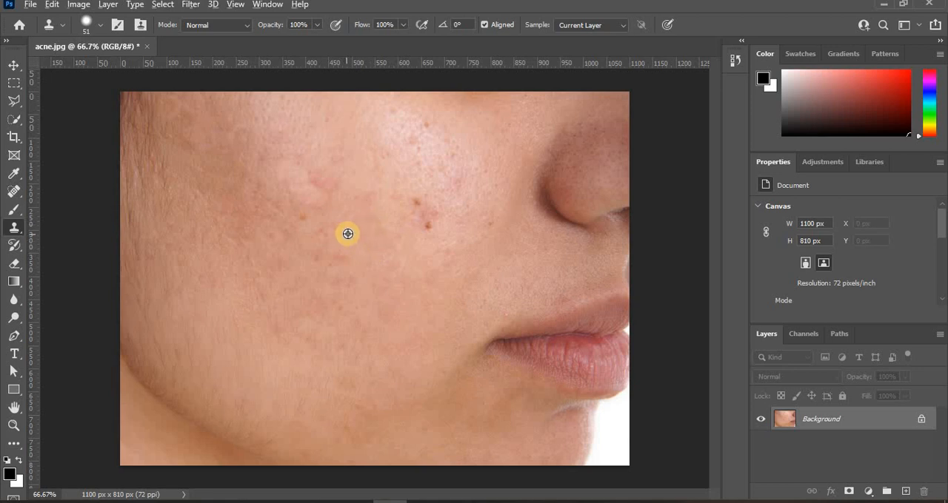
Even out the reddish skin of the upper central cheek, outward of the dark spots beside the nose
left_click(351, 227, "alt")
left_click(364, 211)
left_click(384, 193, "alt")
left_click(367, 198)
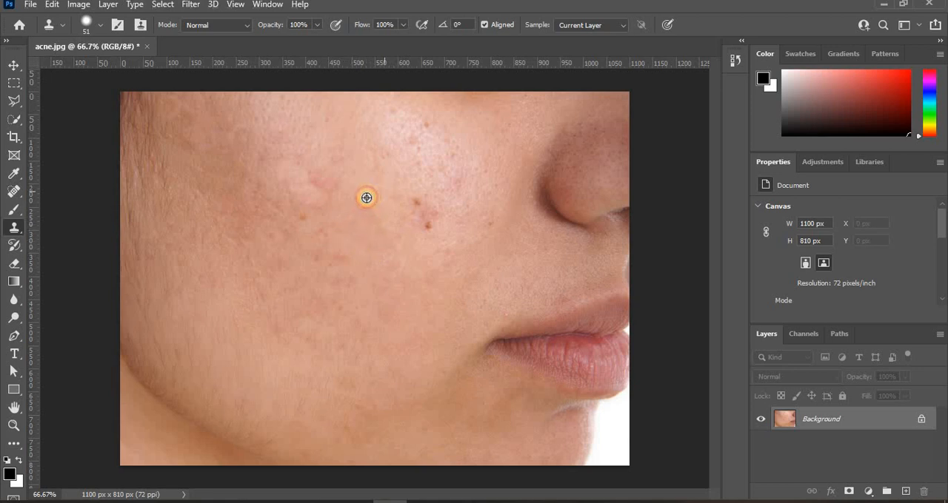
left_click(343, 233)
left_click(493, 261)
left_click(442, 211, "alt")
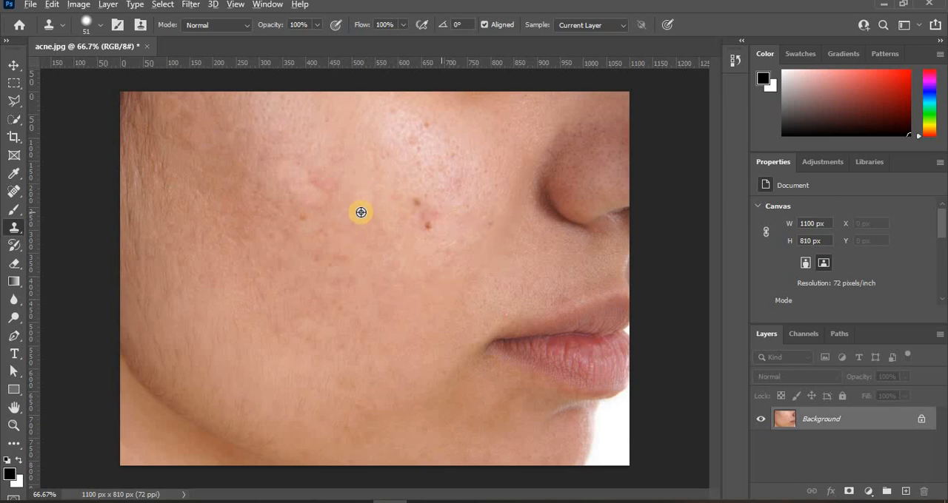
left_click(364, 197)
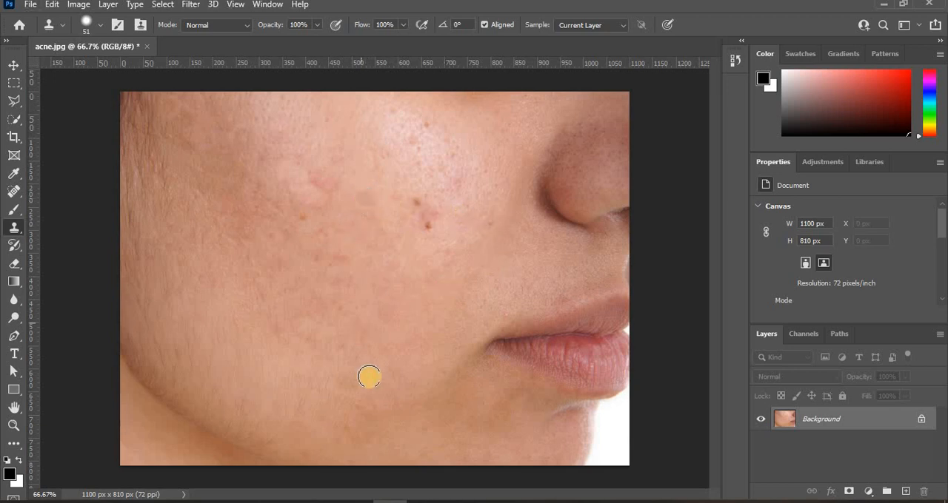
Clone clear skin over the pink patch on the upper cheek and the small brown spot below it
left_click(341, 194, "alt")
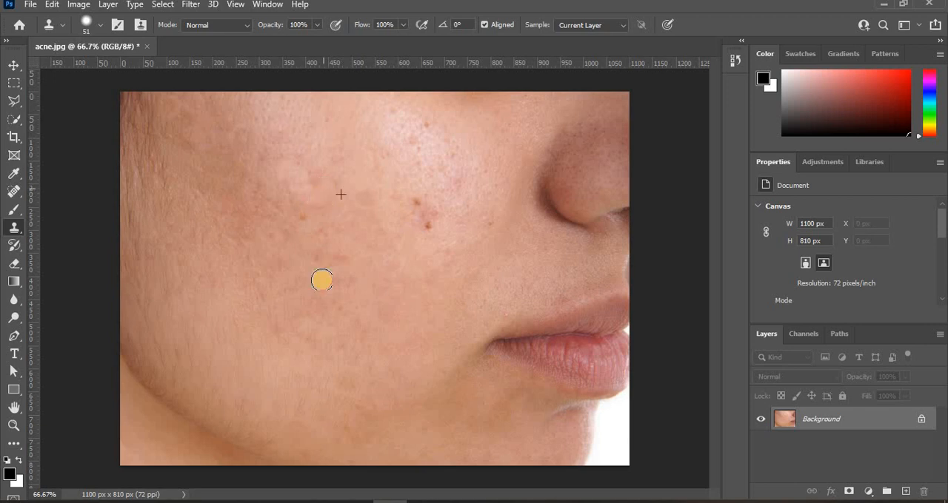
left_click(319, 177)
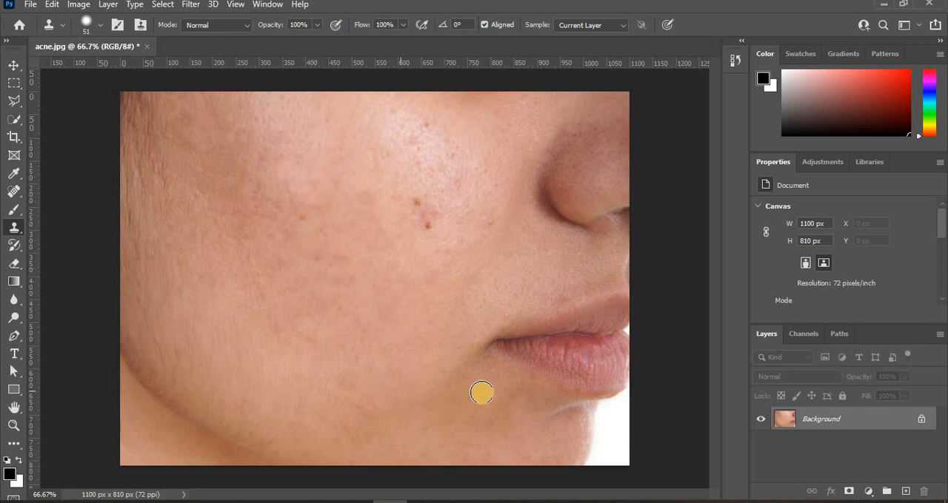
left_click(314, 245, "alt")
left_click(321, 234)
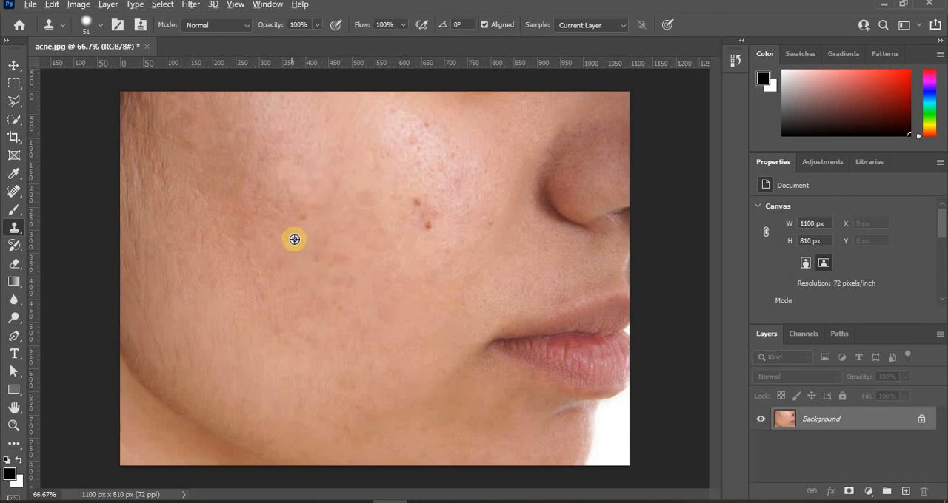
left_click(293, 239, "alt")
left_click(300, 217)
Clone skin over the remaining small red marks in the middle of the cheek
left_click(311, 275, "alt")
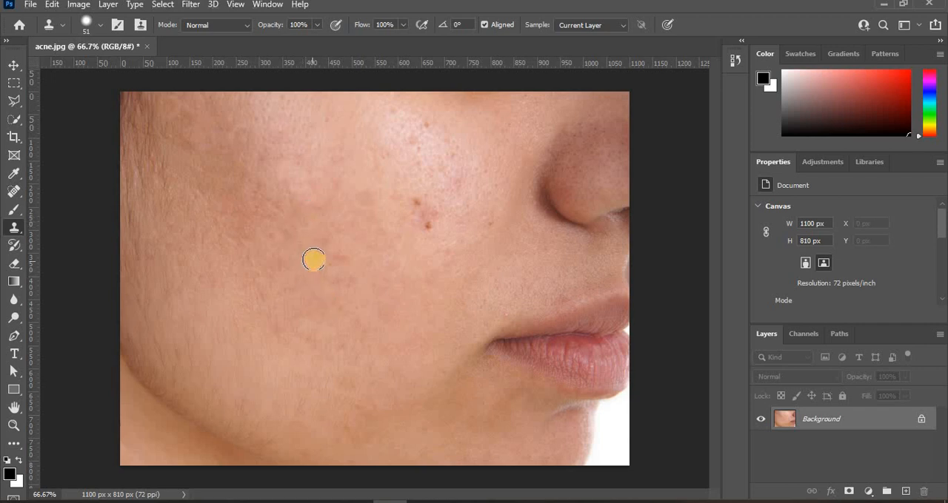
left_click(314, 259)
left_click(345, 285, "alt")
left_click(334, 274)
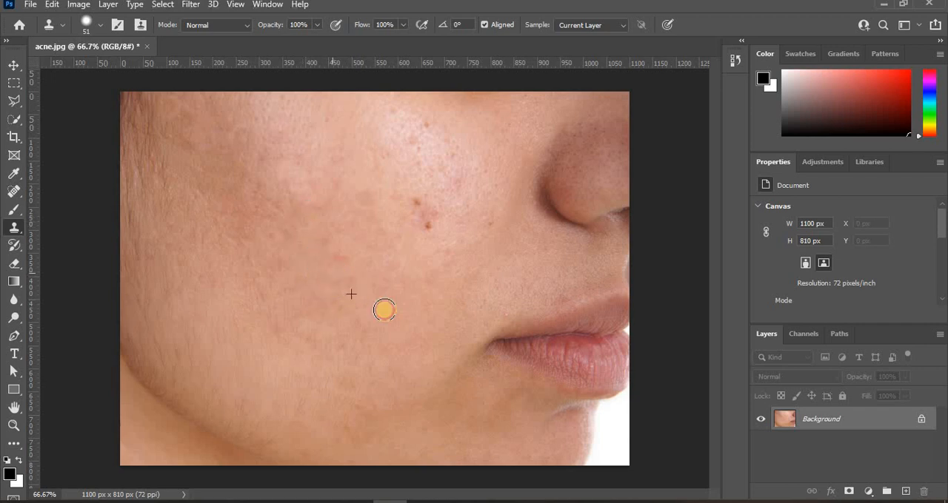
left_click(344, 271, "alt")
left_click(340, 256)
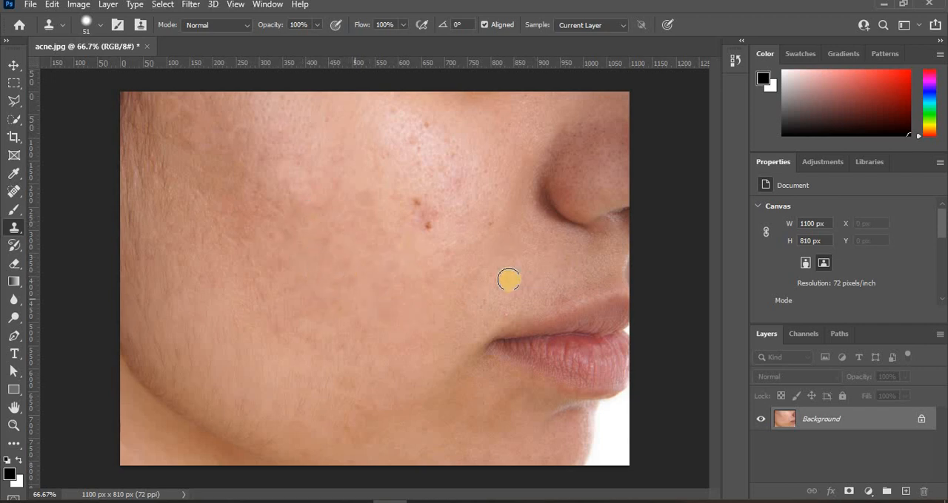
Clone clear skin over the two dark brown spots and the redness between them on the cheek beside the nose
left_click(432, 244, "alt")
left_click(426, 234)
left_click(426, 228)
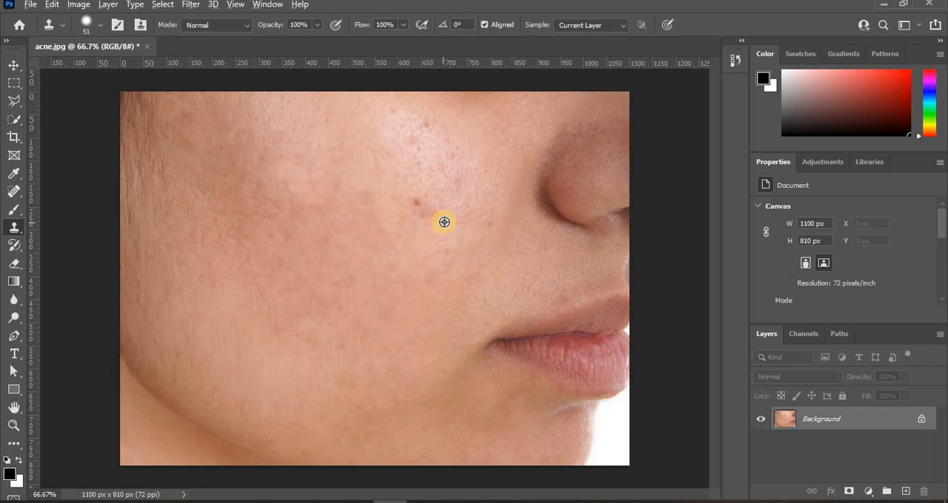
left_click(443, 222, "alt")
left_click(416, 228)
left_click(416, 203)
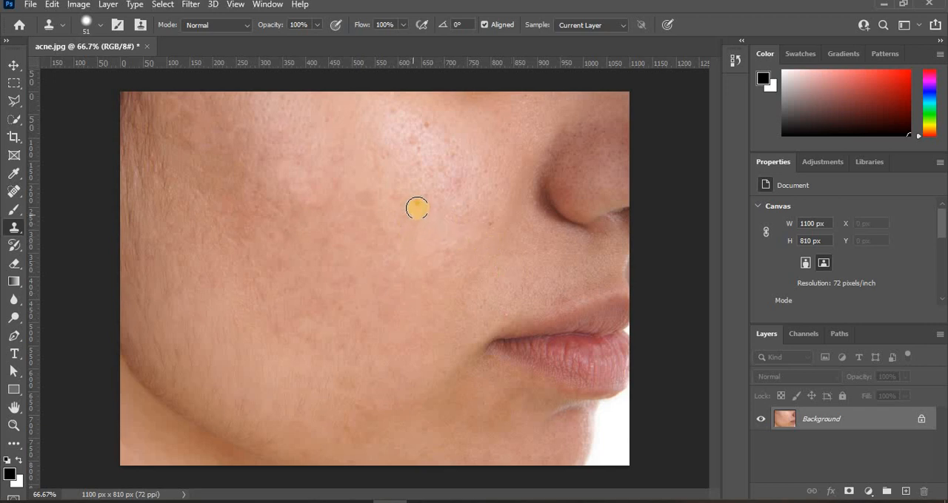
left_click(539, 307)
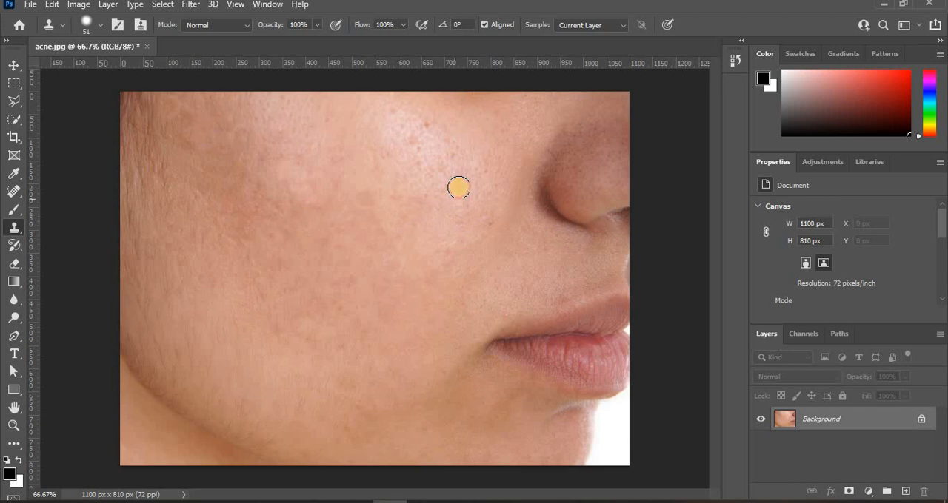
Clone clear skin over the small spots and pores in the shiny area of the upper cheek
left_click(474, 160, "alt")
left_click(450, 152)
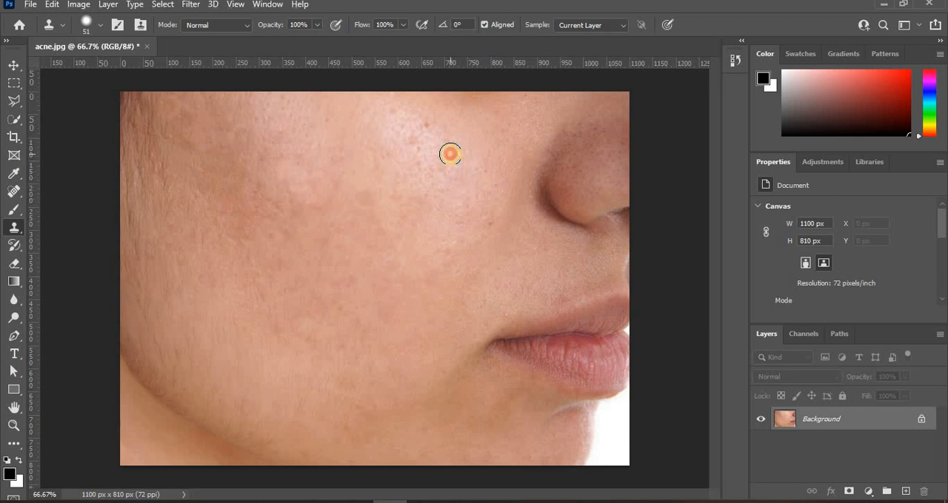
left_click(435, 171)
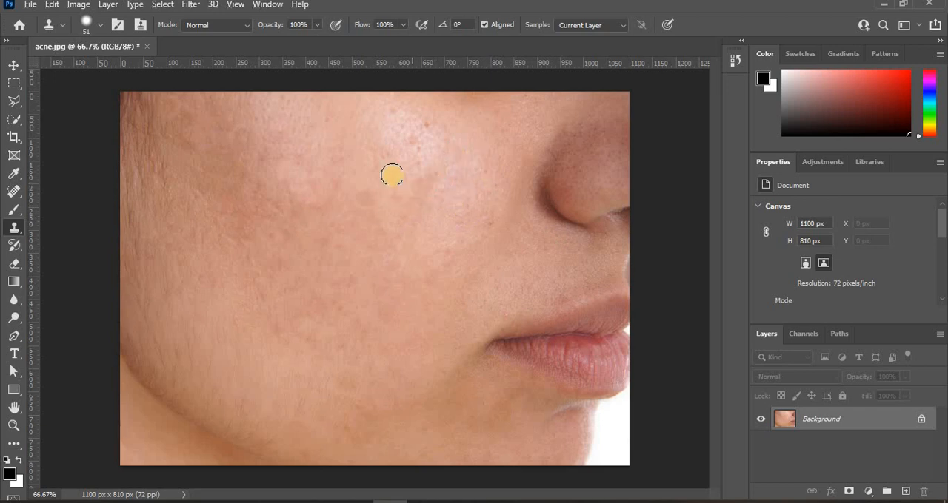
left_click(393, 175)
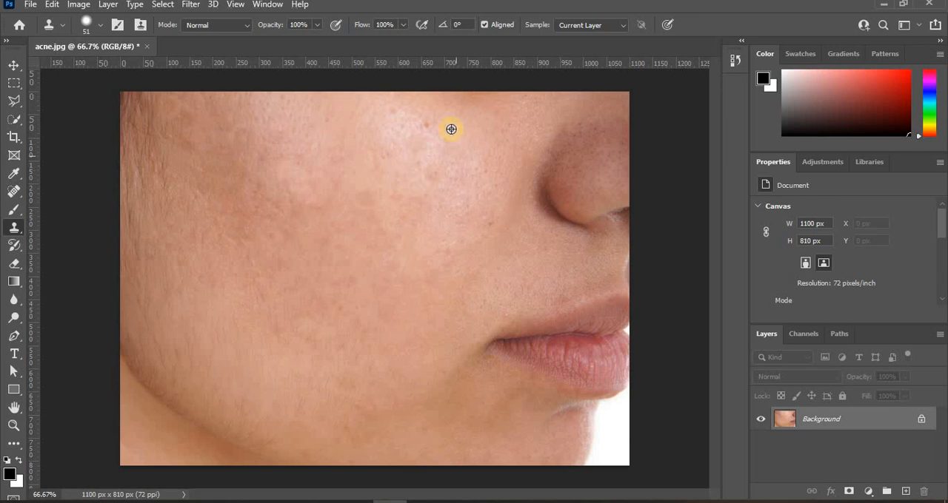
Clone skin over the small dark spot high on the shiny cheek area and touch up the skin beside the mouth corner
left_click(451, 128, "alt")
left_click(428, 129)
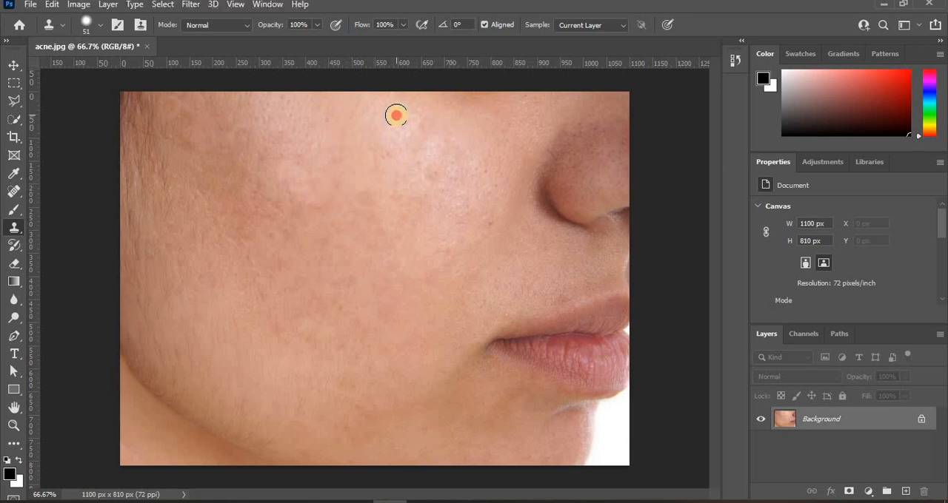
left_click(423, 155, "alt")
left_click(407, 178)
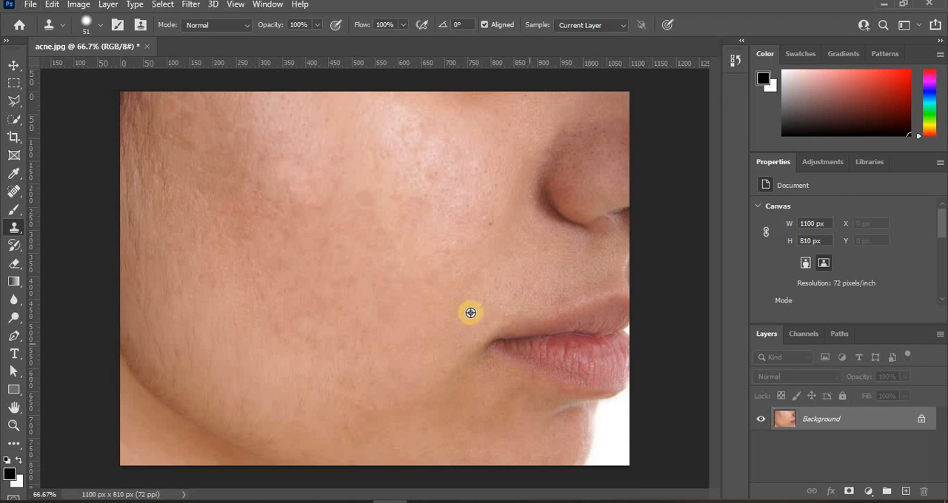
left_click(494, 324, "alt")
left_click(504, 317)
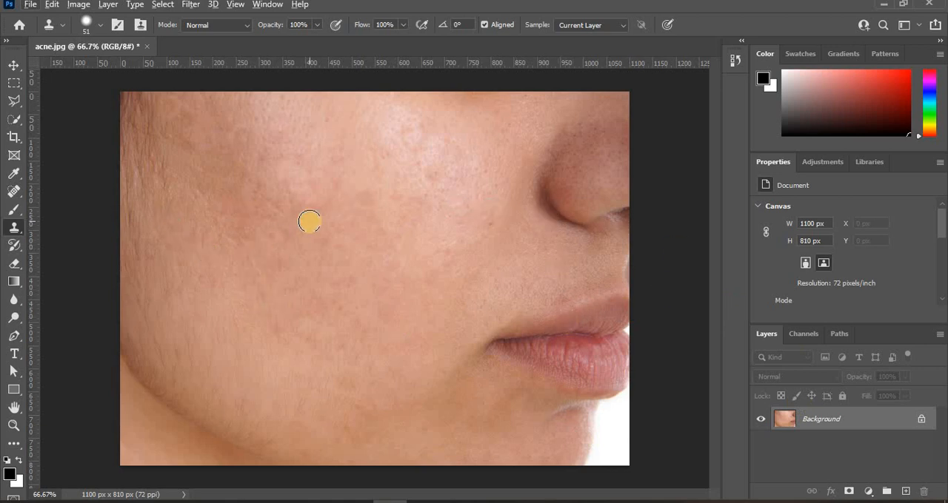
Compare the retouch with the original acne.jpg history snapshot, and return to the latest Clone Stamp state
left_click(734, 59)
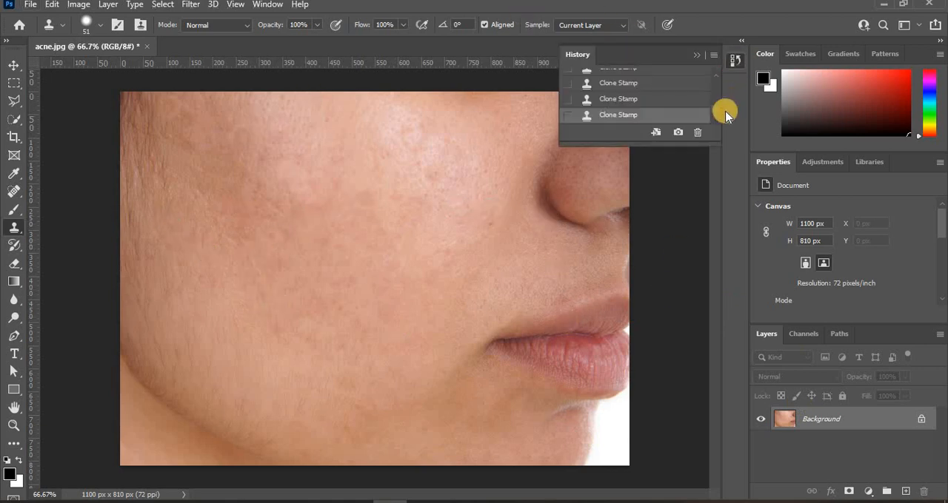
scroll(620, 81, "up", 2)
left_click(598, 77)
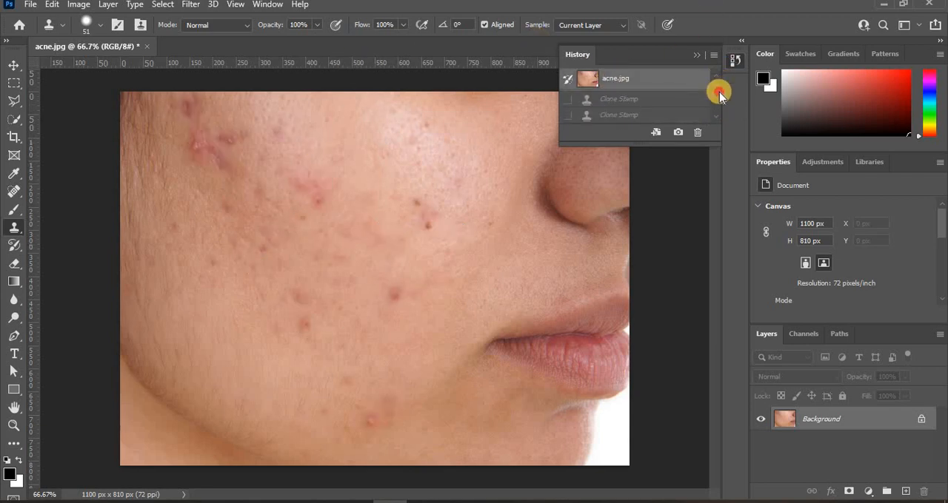
scroll(666, 104, "down", 2)
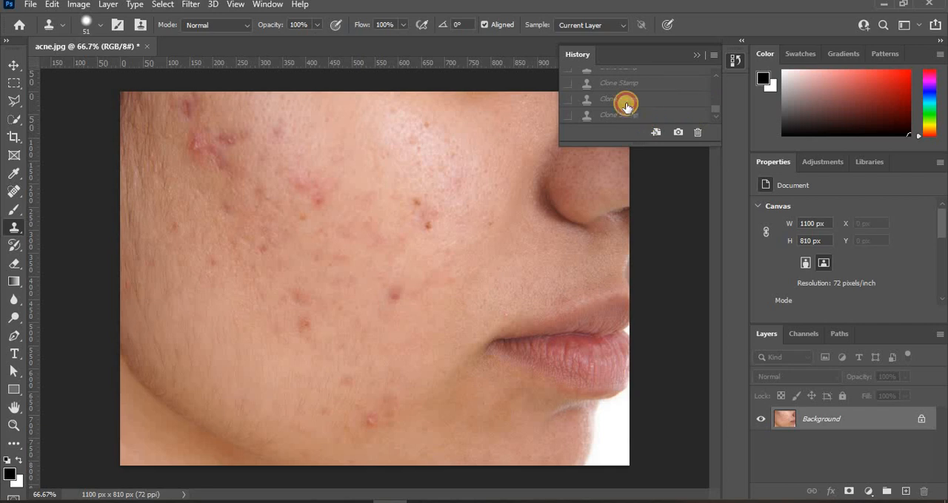
left_click(629, 114)
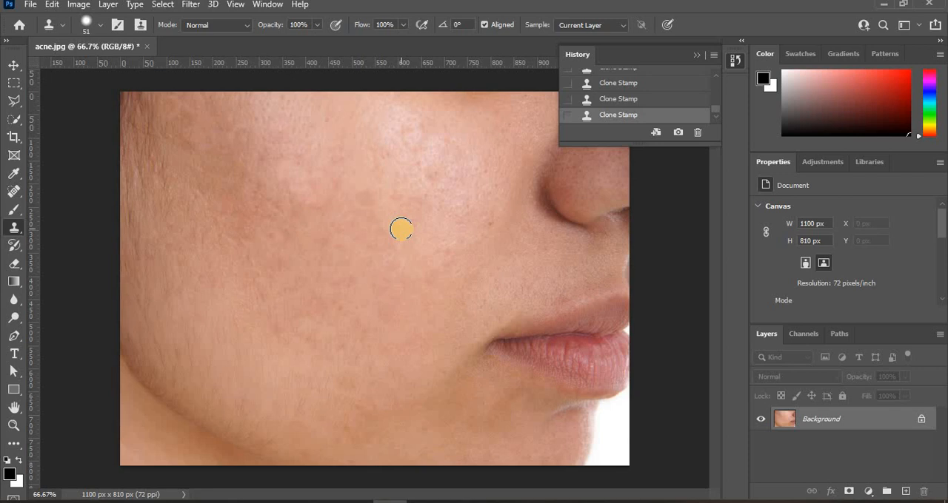
left_click(696, 55)
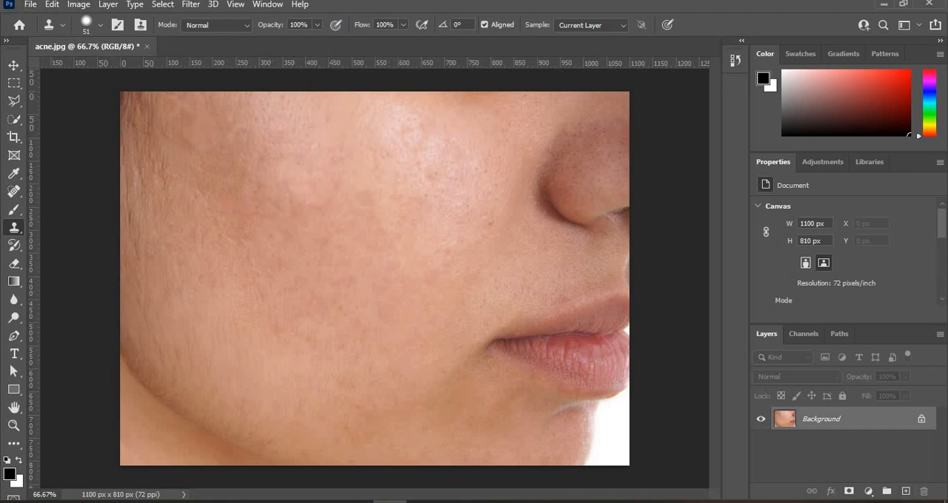
Open the rear-view photo of the brunette woman among green leaves from the Downloads folder
left_click(30, 5)
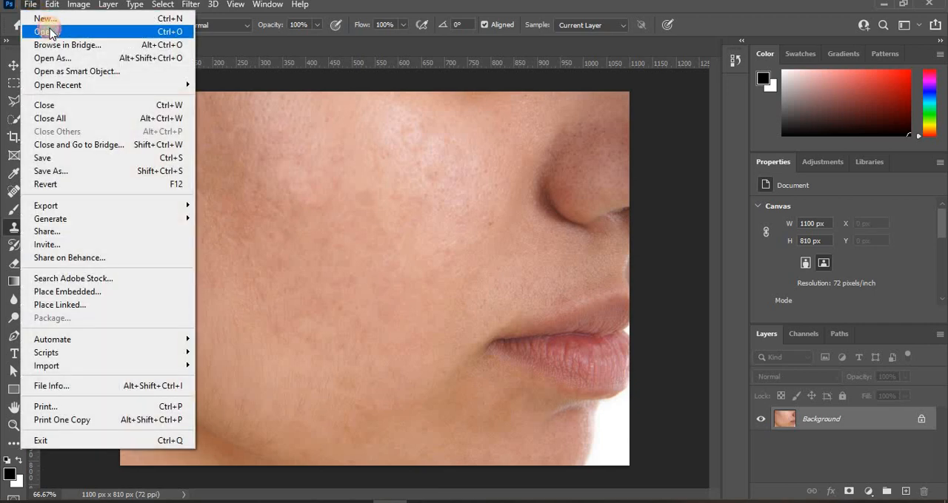
left_click(49, 32)
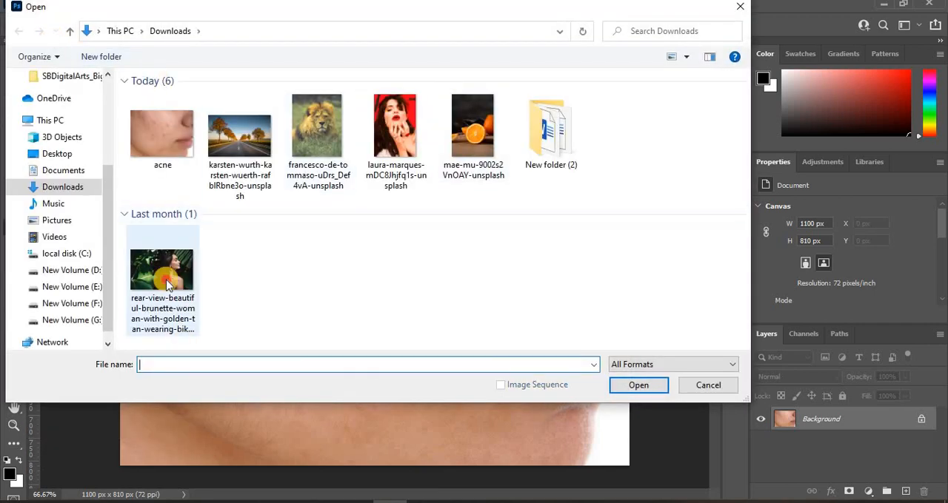
double_click(165, 278)
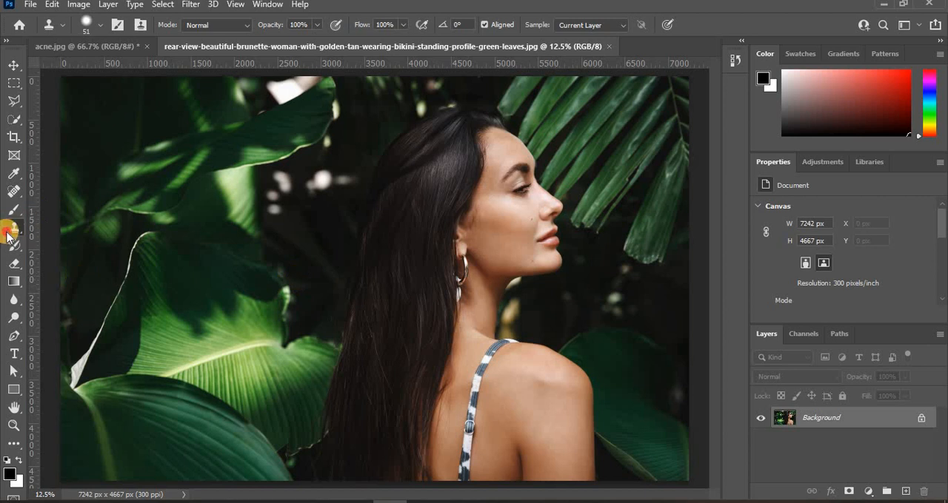
Switch to the Pattern Stamp tool and review the Trees patterns and the pattern import options, keeping the first leaf pattern
right_click(9, 234)
left_click(52, 239)
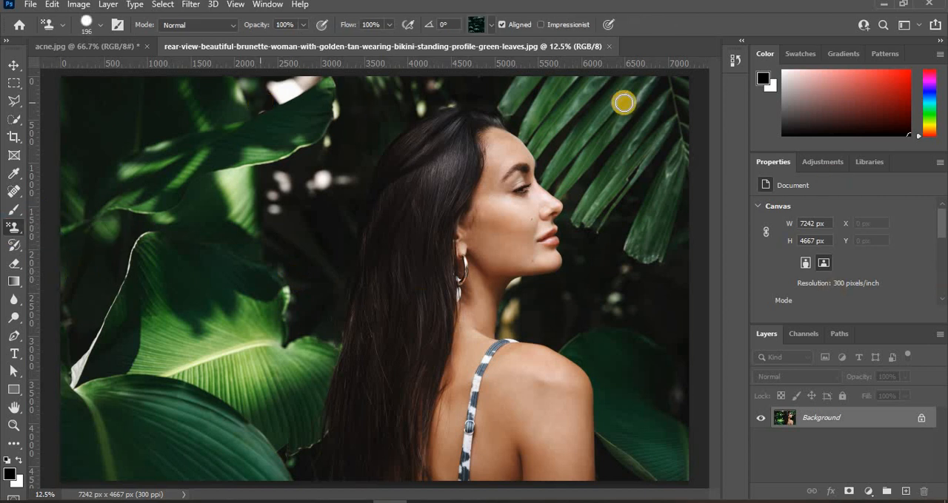
left_click(490, 27)
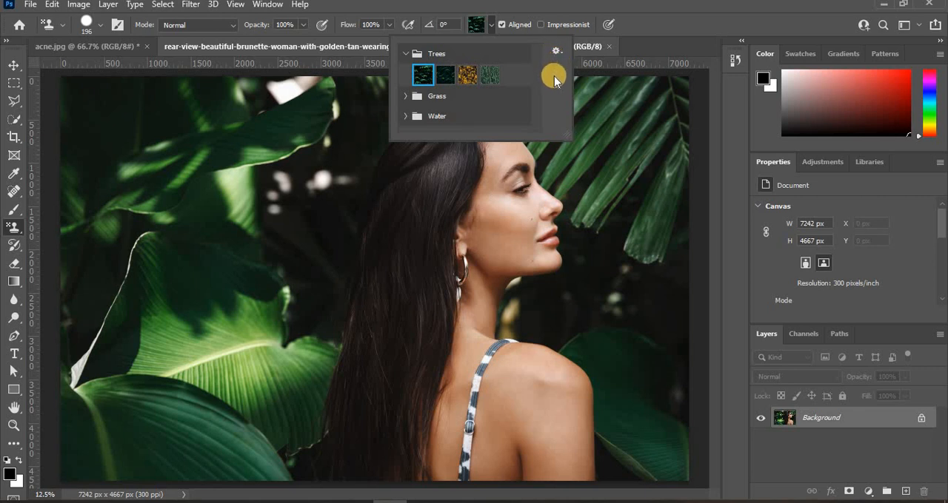
left_click(556, 51)
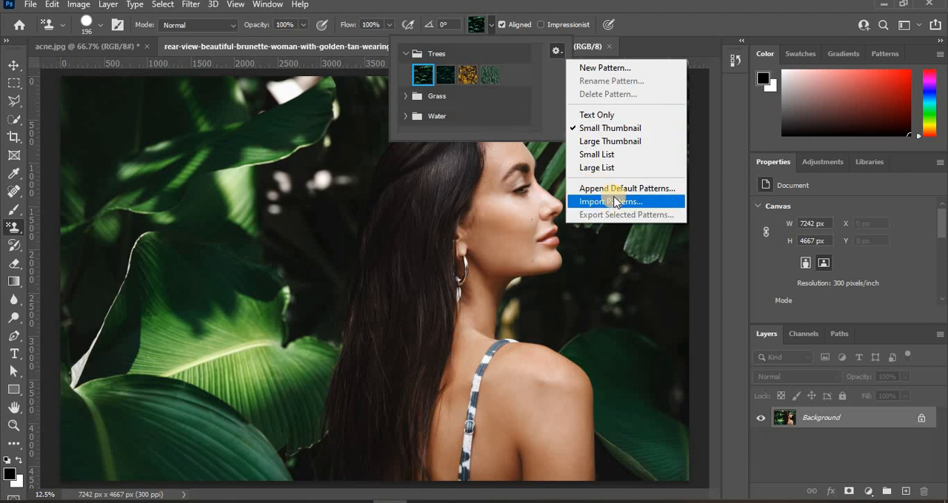
left_click(556, 52)
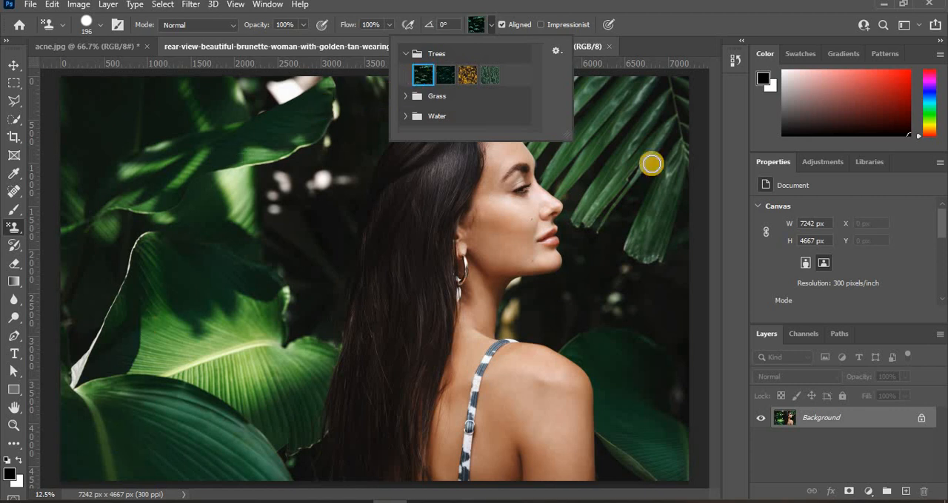
left_click(487, 23)
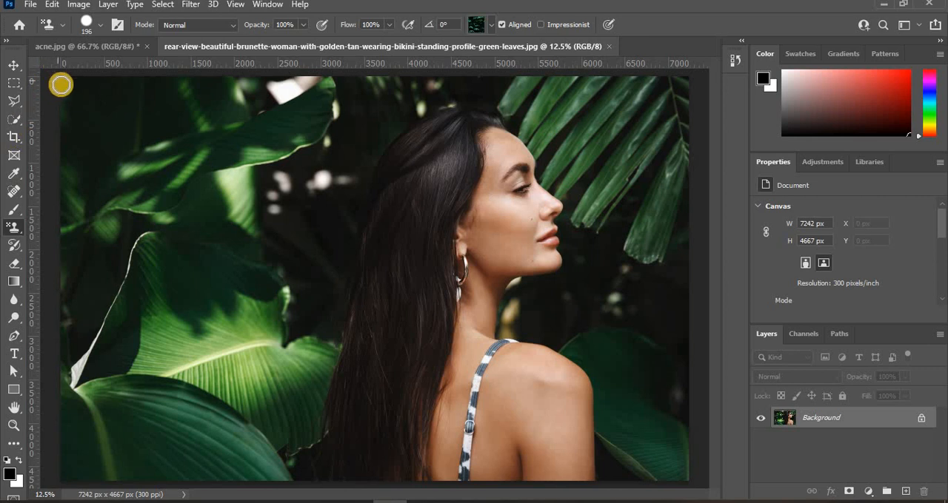
Set the brush size to 1811 px and paint the leaf pattern over the background behind the woman's hair
right_click(121, 117)
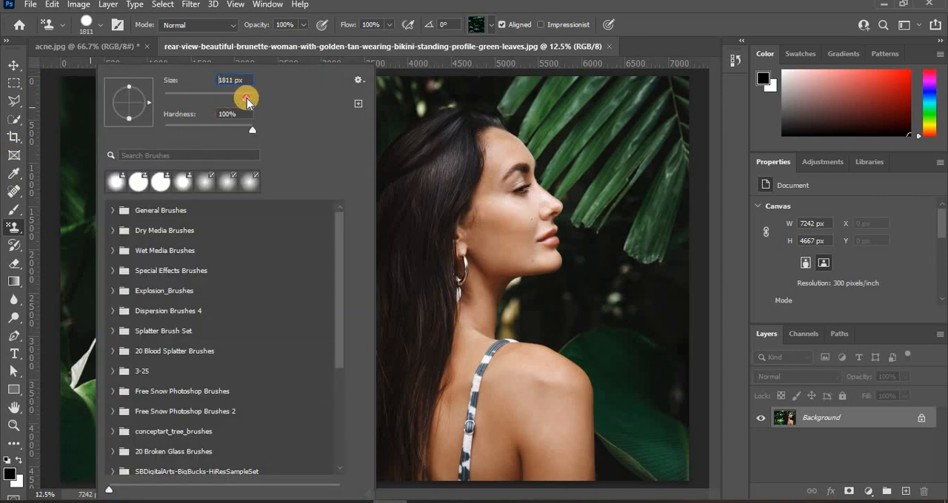
left_click(89, 142)
left_click(96, 140)
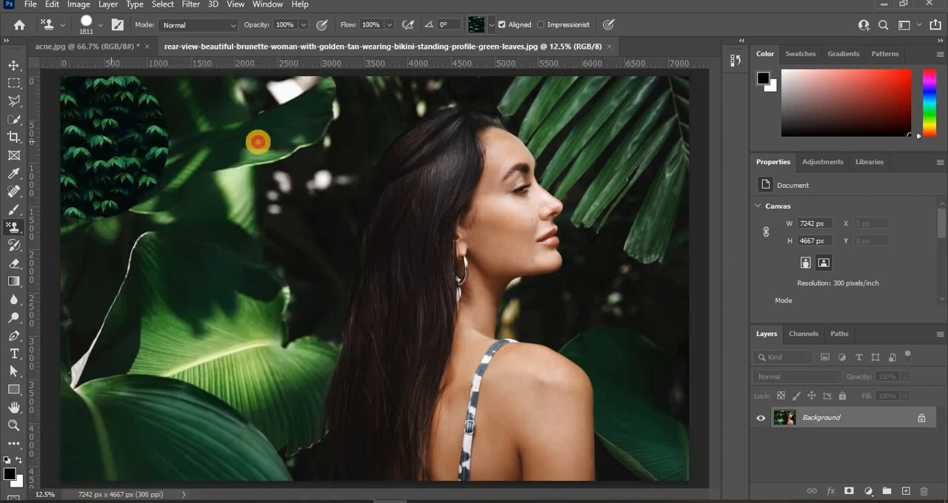
mouse_move(258, 142)
left_mouse_down()
mouse_move(140, 303)
mouse_move(112, 248)
mouse_move(110, 428)
mouse_move(232, 425)
mouse_move(305, 104)
mouse_move(297, 110)
mouse_move(355, 70)
left_mouse_up()
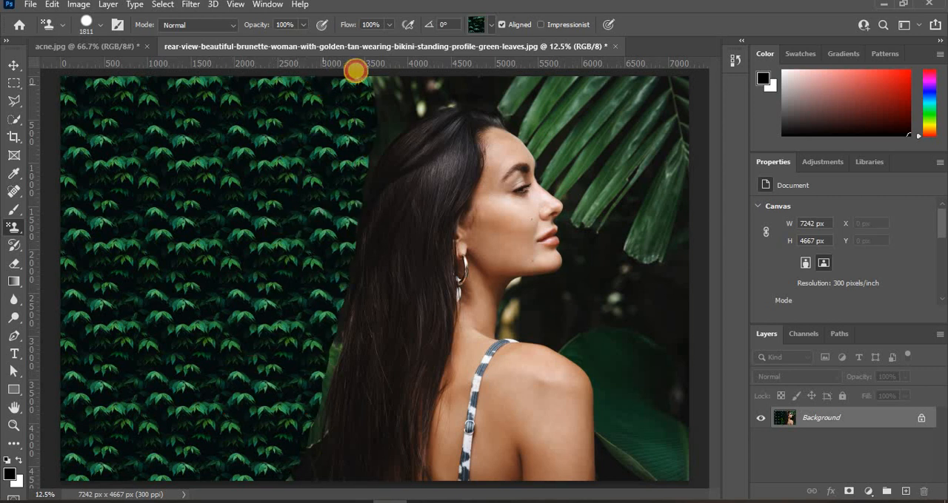
Set the brush size to 322 px and paint the pattern along the photo's upper edge and down the outline of the hair
right_click(288, 125)
mouse_move(431, 95)
left_mouse_down()
mouse_move(416, 100)
mouse_move(660, 94)
mouse_move(520, 106)
mouse_move(414, 97)
mouse_move(451, 99)
mouse_move(436, 98)
left_mouse_up()
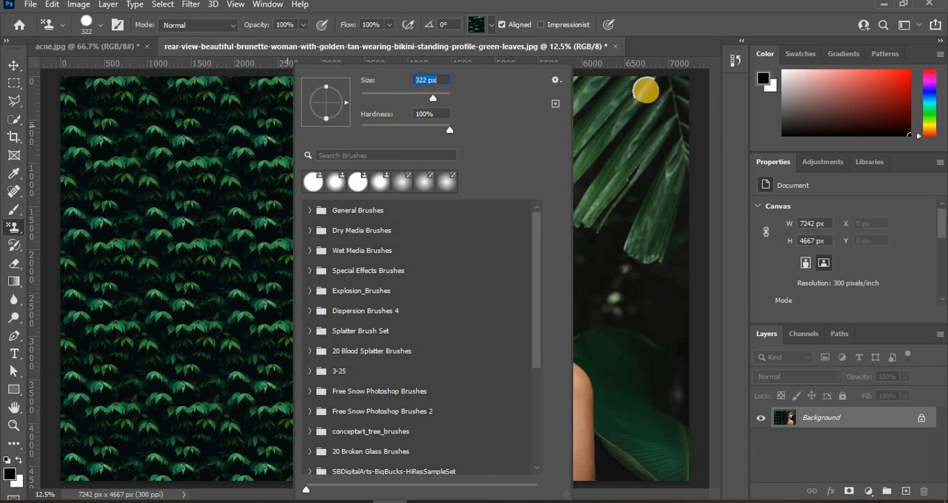
left_click(682, 81)
mouse_move(678, 81)
left_mouse_down()
mouse_move(457, 83)
mouse_move(410, 91)
mouse_move(393, 108)
mouse_move(339, 239)
mouse_move(315, 467)
mouse_move(292, 479)
left_mouse_up()
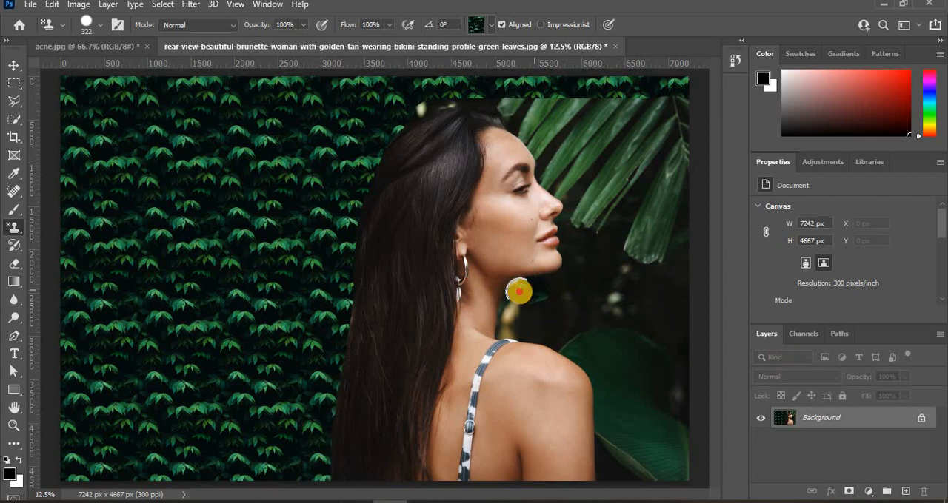
Paint the leaf pattern around the neck and shoulder, over the top of the head and in front of the face
mouse_move(514, 300)
left_mouse_down()
mouse_move(509, 319)
mouse_move(580, 340)
mouse_move(612, 383)
mouse_move(629, 466)
left_mouse_up()
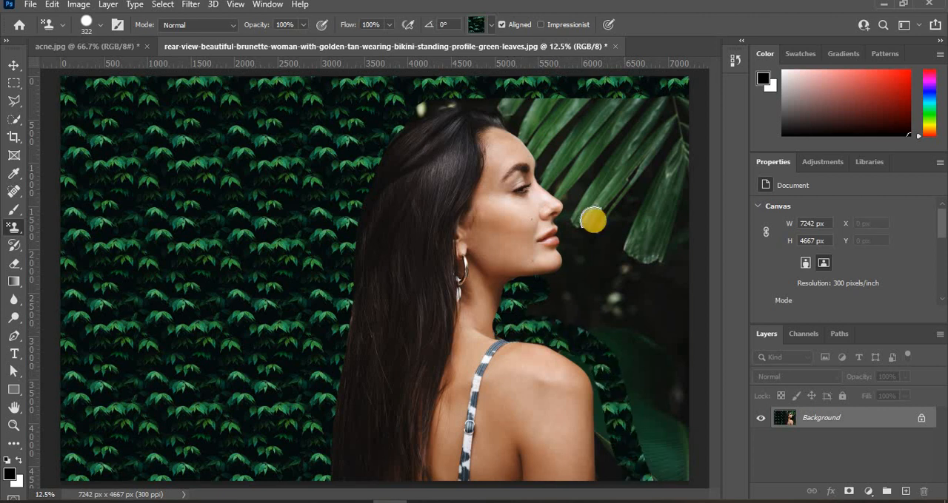
mouse_move(400, 113)
left_mouse_down()
mouse_move(466, 93)
mouse_move(502, 104)
left_mouse_up()
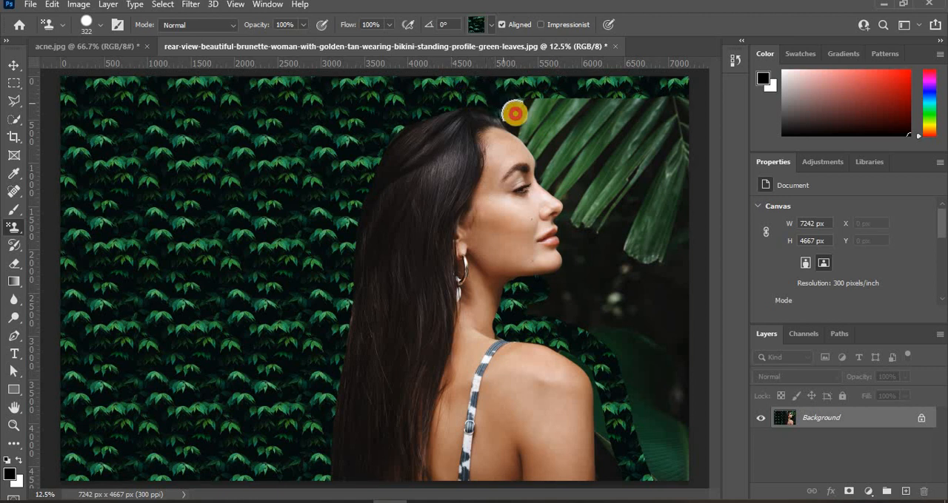
left_click_drag(534, 135, 547, 154)
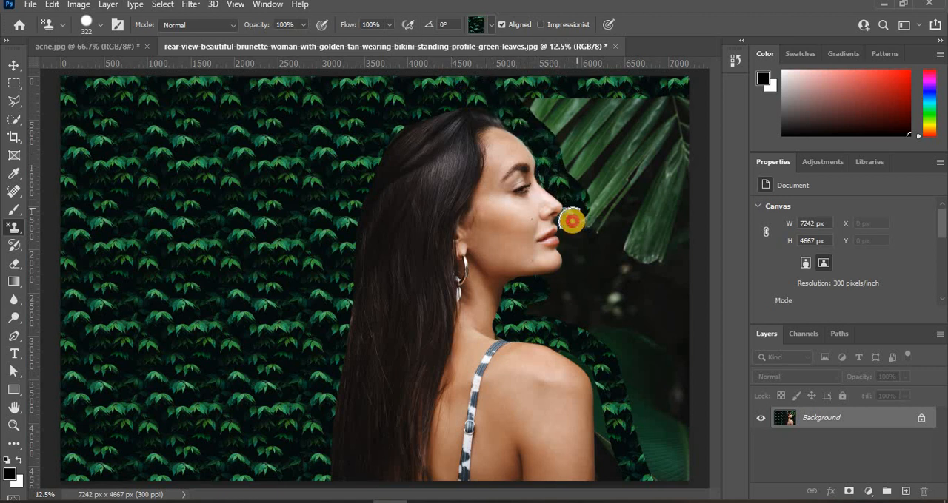
mouse_move(570, 224)
left_mouse_down()
mouse_move(570, 273)
mouse_move(531, 296)
mouse_move(659, 303)
left_mouse_up()
Paint the leaf pattern around the palm leaf, along the photo's outer edge and down beside the shoulder
mouse_move(569, 97)
left_mouse_down()
mouse_move(679, 93)
mouse_move(680, 177)
left_mouse_up()
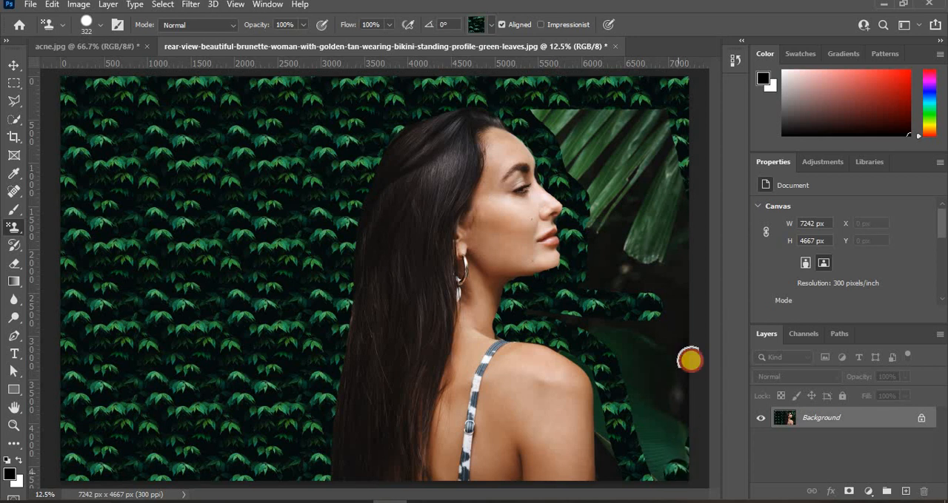
mouse_move(676, 91)
left_mouse_down()
mouse_move(639, 436)
mouse_move(652, 420)
mouse_move(673, 131)
mouse_move(648, 451)
left_mouse_up()
mouse_move(658, 300)
left_mouse_down()
mouse_move(653, 375)
mouse_move(598, 197)
left_mouse_up()
Set the brush size to 108 px and refine the pattern closely along the face profile, forehead and hair
right_click(599, 196)
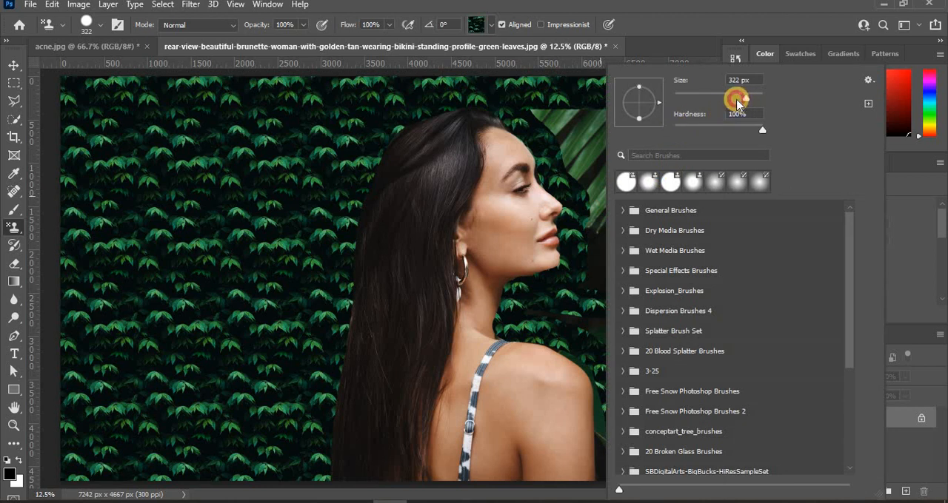
left_click_drag(722, 103, 719, 103)
left_click(561, 220)
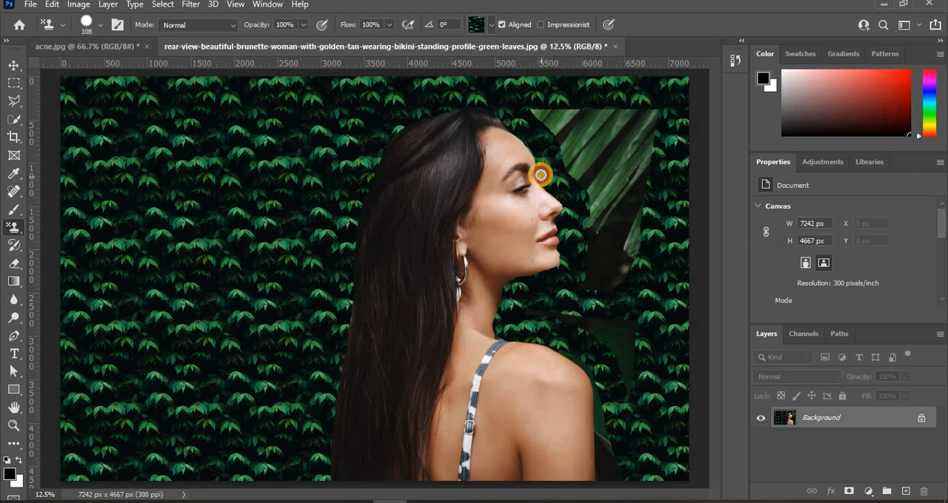
left_click_drag(542, 159, 540, 157)
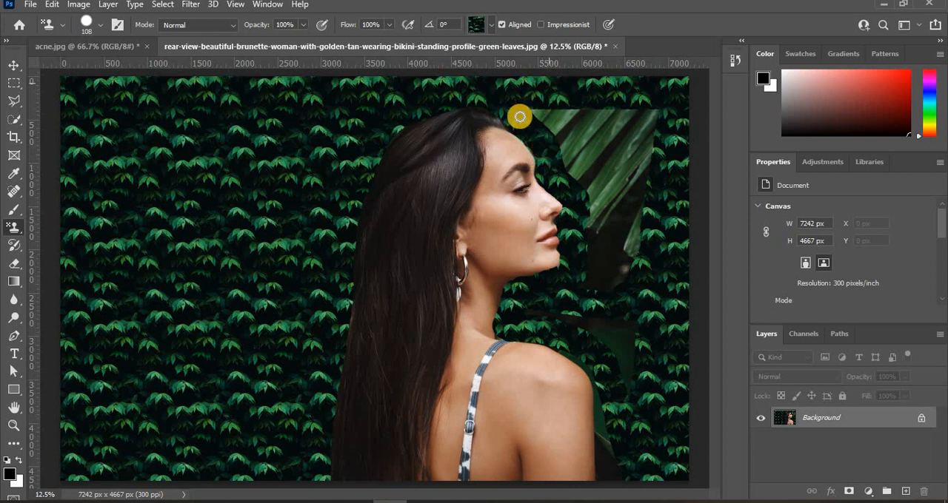
mouse_move(495, 110)
left_mouse_down()
mouse_move(432, 108)
mouse_move(375, 146)
mouse_move(428, 109)
mouse_move(363, 164)
left_mouse_up()
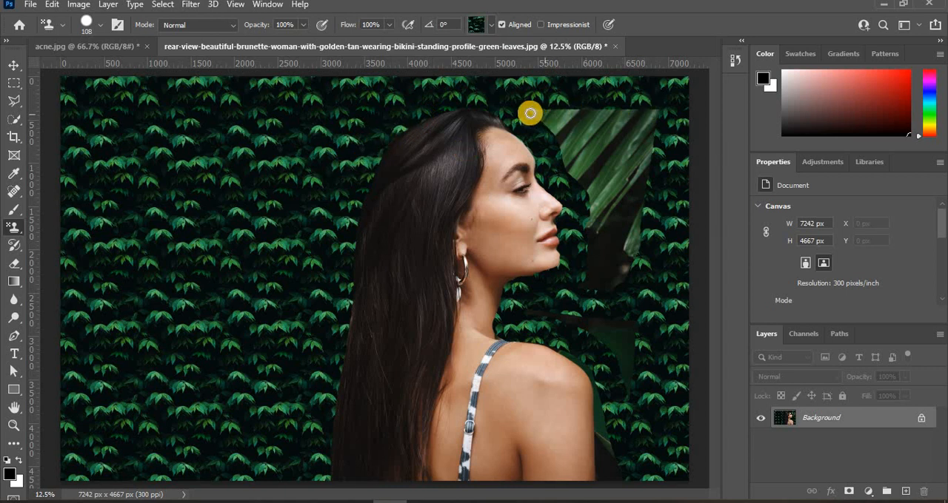
Set the brush size to 143 px and paint the pattern over the edges of the remaining palm leaf area
right_click(606, 112)
left_click_drag(719, 97, 733, 98)
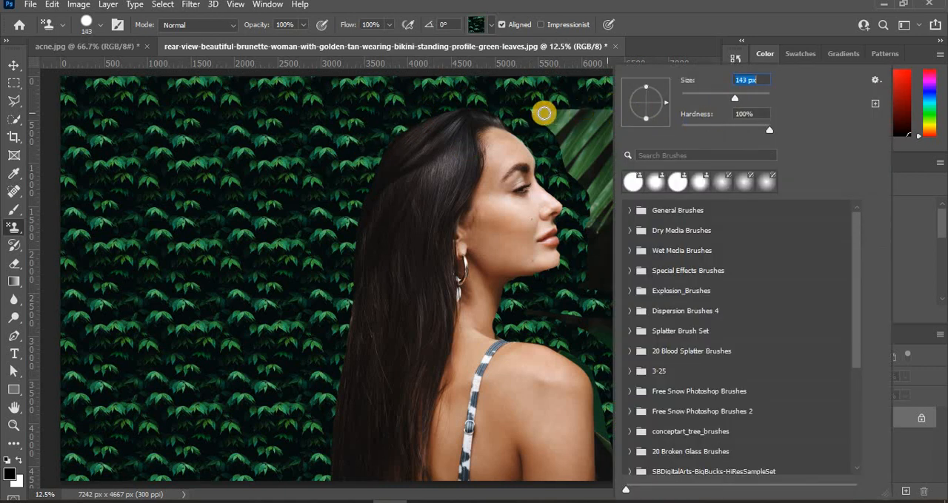
mouse_move(609, 109)
left_mouse_down()
mouse_move(650, 107)
mouse_move(628, 402)
left_mouse_up()
Set the brush size to 228 px and cover the remaining palm leaf and dark background in front of the woman with the pattern
right_click(641, 269)
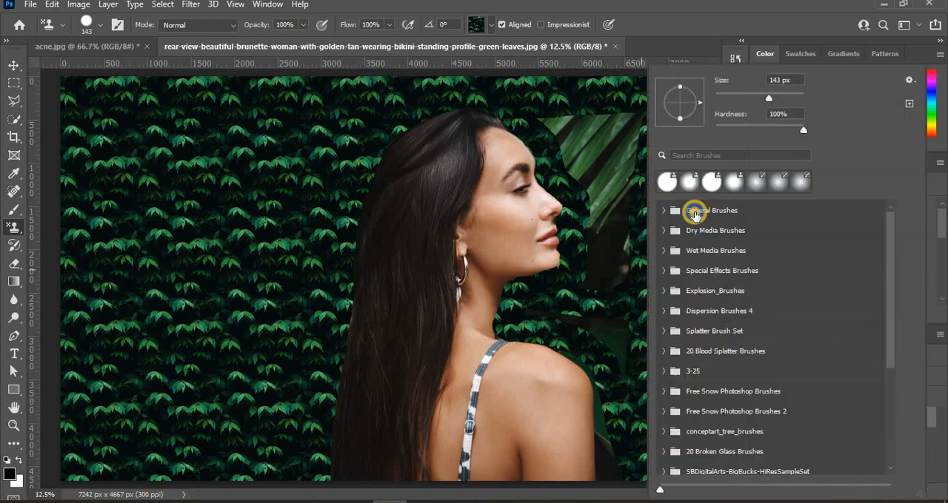
left_click_drag(775, 102, 783, 98)
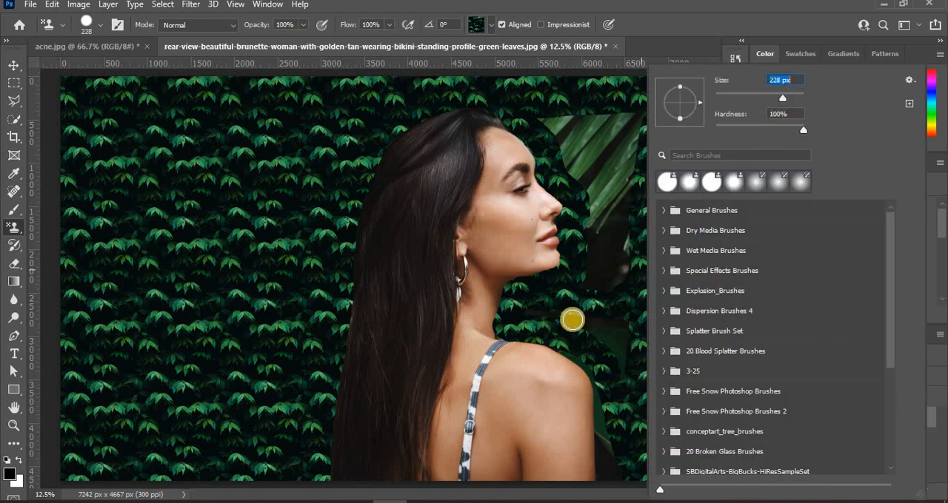
mouse_move(603, 321)
left_mouse_down()
mouse_move(623, 352)
mouse_move(534, 314)
mouse_move(611, 345)
mouse_move(619, 375)
mouse_move(616, 111)
mouse_move(638, 143)
mouse_move(639, 217)
mouse_move(662, 101)
mouse_move(653, 119)
mouse_move(616, 110)
mouse_move(561, 117)
mouse_move(544, 130)
mouse_move(568, 197)
mouse_move(580, 295)
mouse_move(603, 218)
mouse_move(591, 108)
mouse_move(585, 263)
mouse_move(579, 114)
mouse_move(559, 176)
mouse_move(560, 129)
mouse_move(583, 191)
mouse_move(607, 138)
mouse_move(636, 264)
mouse_move(643, 124)
mouse_move(630, 223)
mouse_move(623, 198)
mouse_move(636, 194)
mouse_move(632, 266)
mouse_move(668, 287)
left_mouse_up()
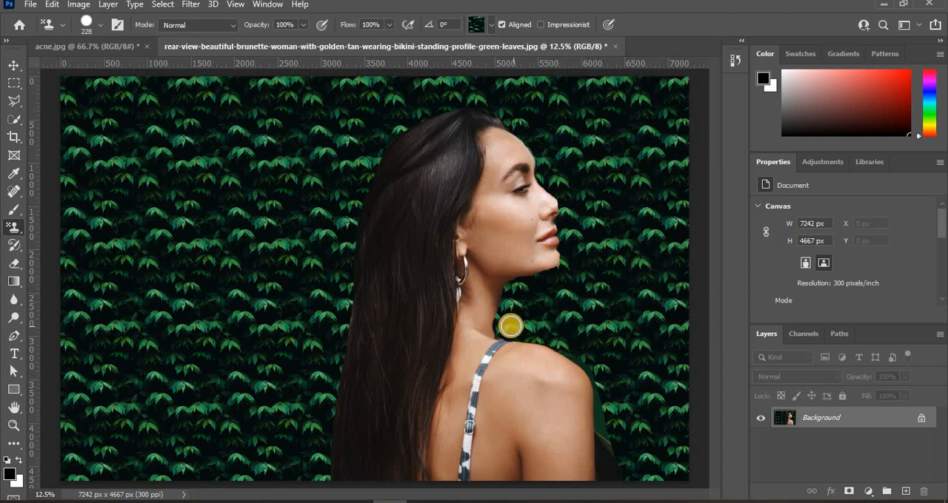
Paint the leaf pattern over the remaining original background beside the woman's shoulder and upper arm, redoing the stroke closely along the arm's edge
mouse_move(574, 349)
left_mouse_down()
mouse_move(596, 370)
mouse_move(614, 444)
left_mouse_up()
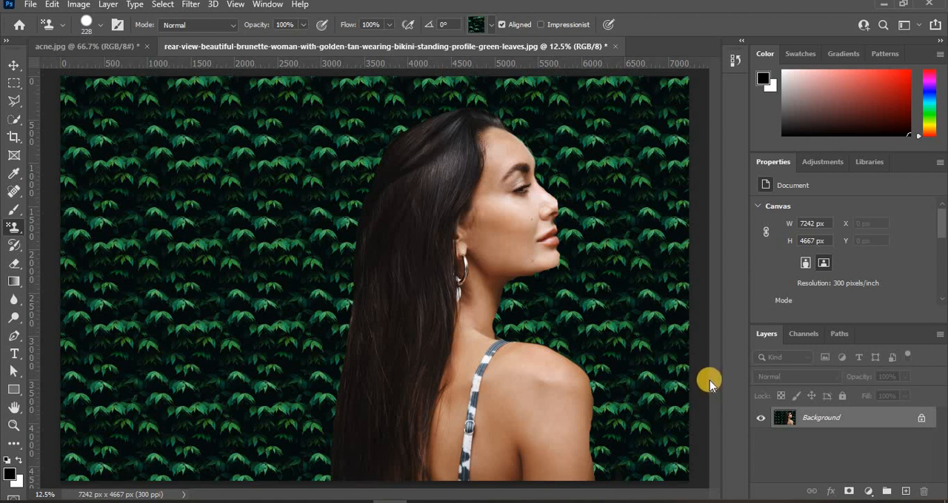
key("ctrl+z")
mouse_move(603, 482)
left_mouse_down()
mouse_move(606, 401)
mouse_move(610, 452)
mouse_move(642, 481)
mouse_move(662, 473)
mouse_move(641, 472)
mouse_move(601, 399)
mouse_move(602, 414)
mouse_move(605, 370)
left_mouse_up()
Switch the stamp to the yellow autumn tree pattern from the Trees group and set the brush size to 322 px
left_click(491, 27)
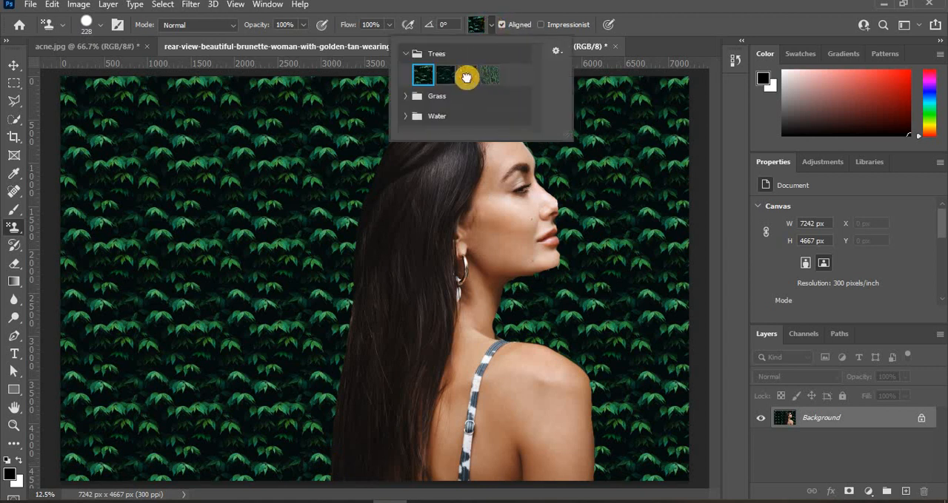
left_click(466, 77)
right_click(67, 88)
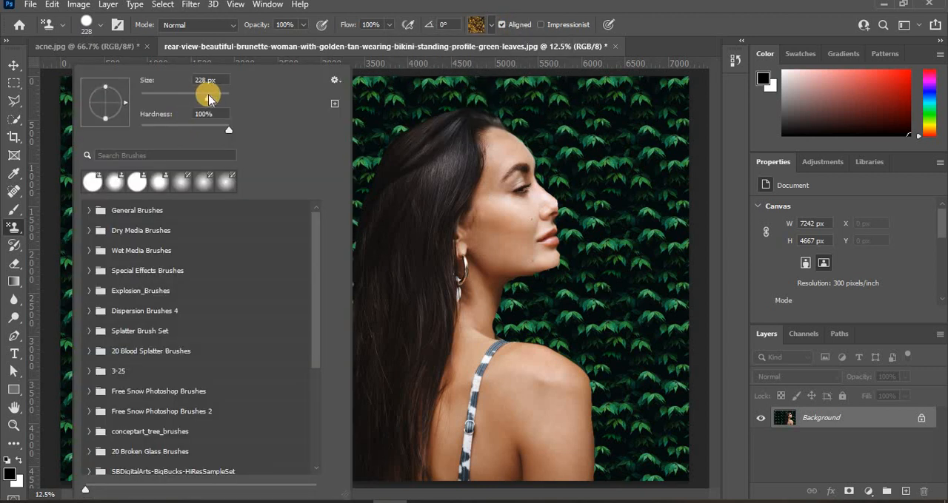
left_click_drag(212, 94, 215, 95)
Paint the yellow tree pattern over the green leaf background behind the woman, up to the back of her hair and head
mouse_move(417, 93)
left_mouse_down()
mouse_move(77, 91)
mouse_move(391, 74)
mouse_move(91, 80)
mouse_move(51, 465)
mouse_move(52, 146)
mouse_move(91, 239)
mouse_move(57, 461)
mouse_move(279, 471)
mouse_move(182, 464)
mouse_move(311, 467)
mouse_move(317, 433)
left_mouse_up()
mouse_move(319, 377)
left_mouse_down()
mouse_move(330, 99)
mouse_move(290, 491)
mouse_move(269, 404)
mouse_move(274, 464)
mouse_move(262, 321)
mouse_move(224, 237)
mouse_move(245, 151)
mouse_move(232, 305)
mouse_move(180, 491)
mouse_move(189, 375)
mouse_move(209, 398)
mouse_move(212, 487)
mouse_move(201, 326)
mouse_move(207, 89)
mouse_move(99, 149)
mouse_move(57, 218)
mouse_move(61, 337)
mouse_move(123, 348)
mouse_move(194, 440)
mouse_move(164, 453)
mouse_move(139, 105)
mouse_move(132, 309)
mouse_move(123, 334)
mouse_move(115, 81)
mouse_move(124, 163)
mouse_move(153, 181)
mouse_move(170, 96)
mouse_move(165, 269)
mouse_move(204, 280)
left_mouse_up()
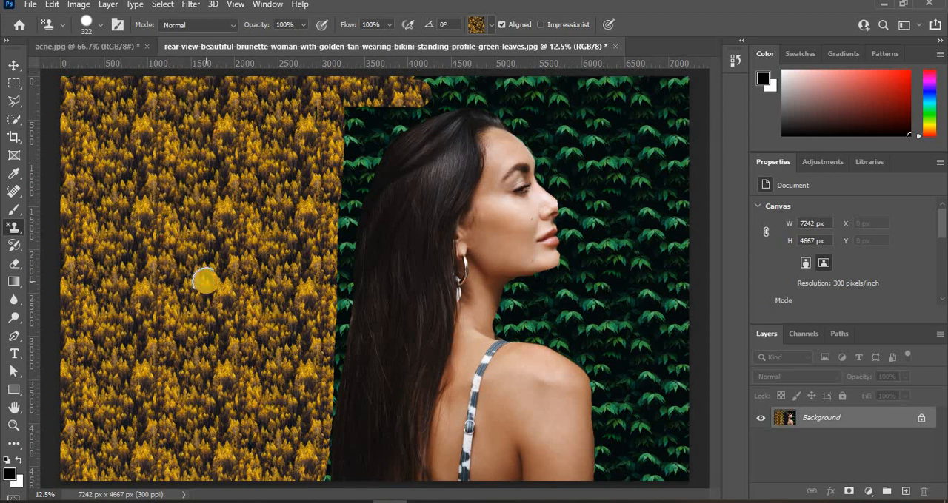
mouse_move(205, 280)
left_mouse_down()
mouse_move(383, 99)
mouse_move(432, 87)
mouse_move(393, 105)
mouse_move(360, 162)
mouse_move(343, 222)
mouse_move(317, 480)
left_mouse_up()
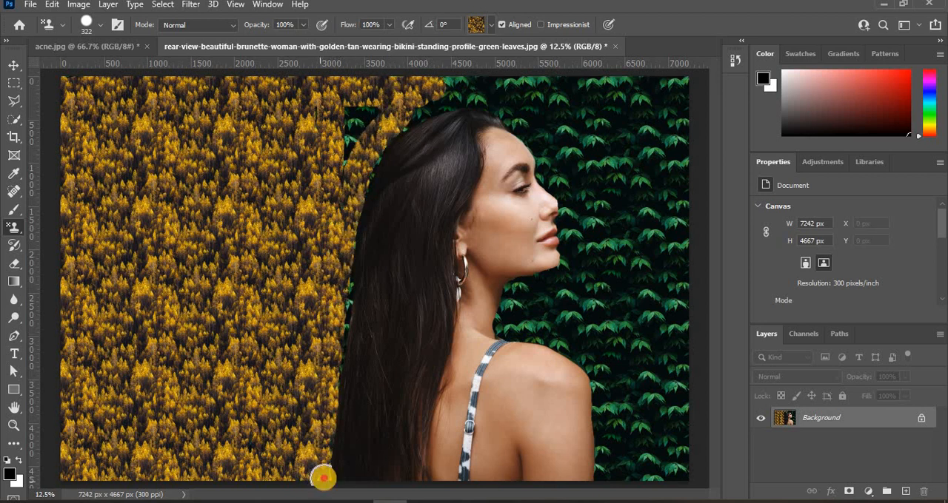
mouse_move(367, 88)
left_mouse_down()
mouse_move(346, 197)
mouse_move(364, 115)
left_mouse_up()
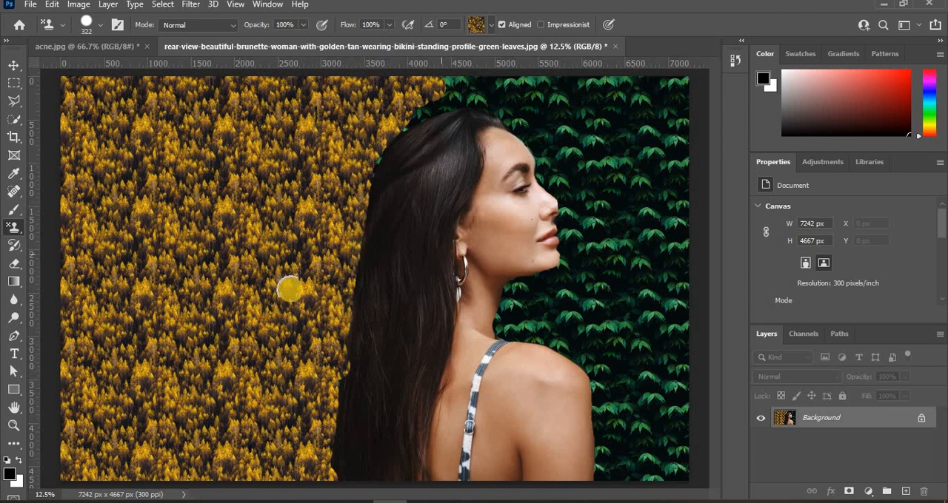